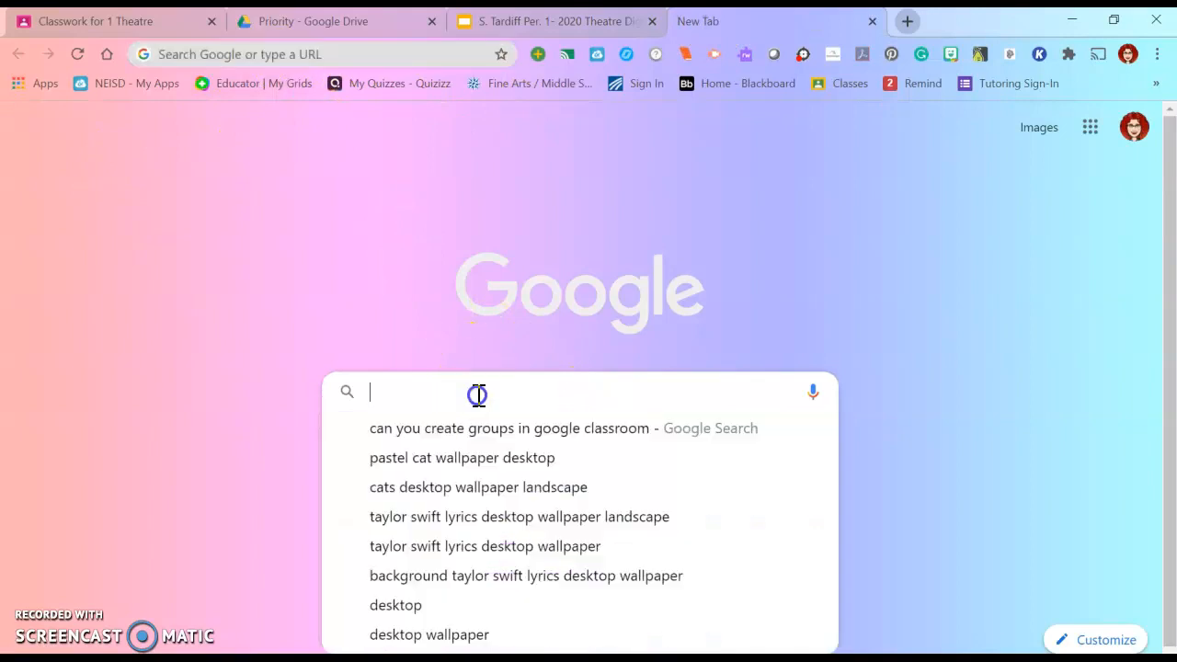
Search Google Images for "bobs burgers hulu cover".
{"action": "type", "text": "bobs"}
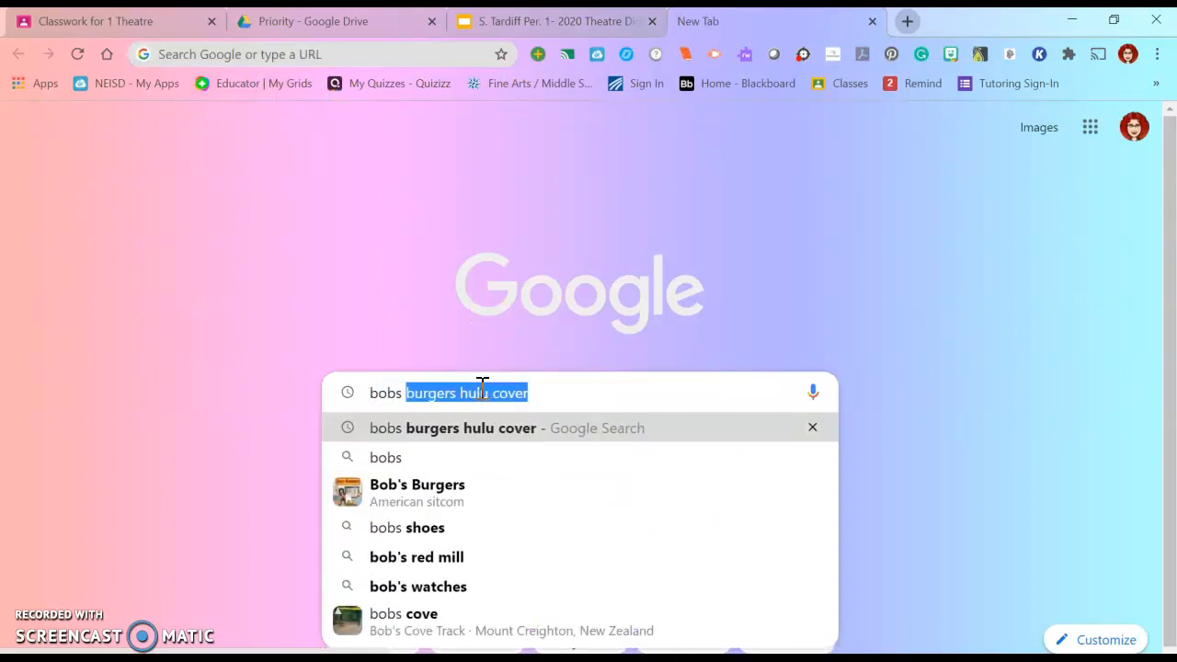
{"action": "left_click", "coordinate": [543, 393]}
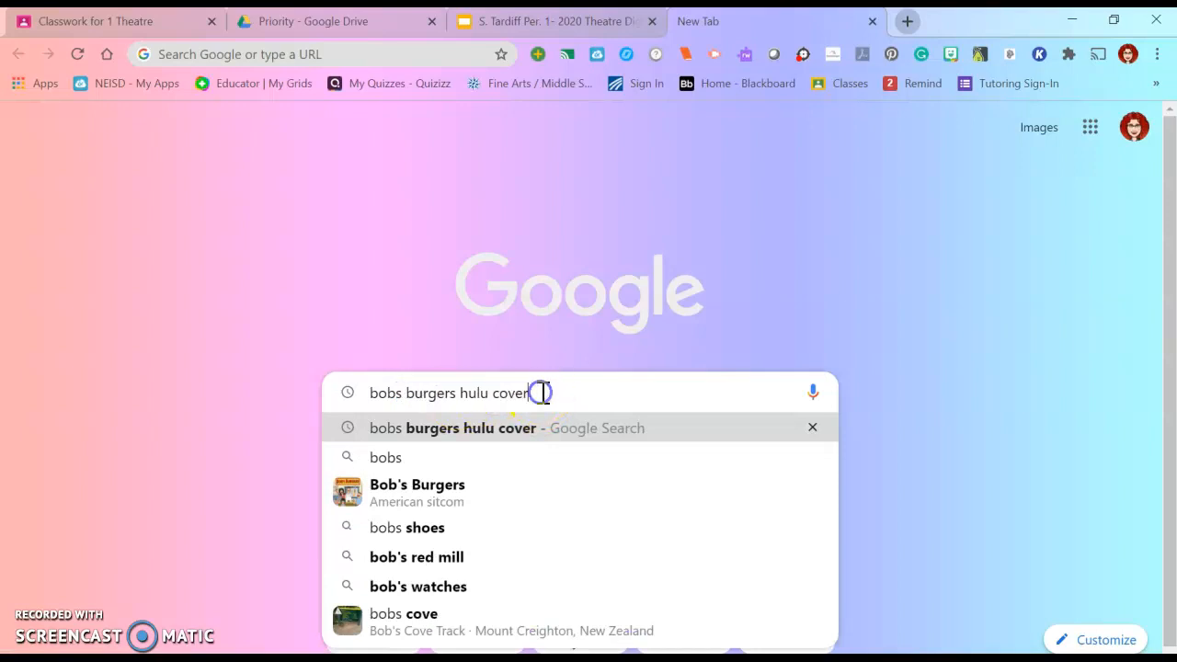
{"action": "key", "text": "Return"}
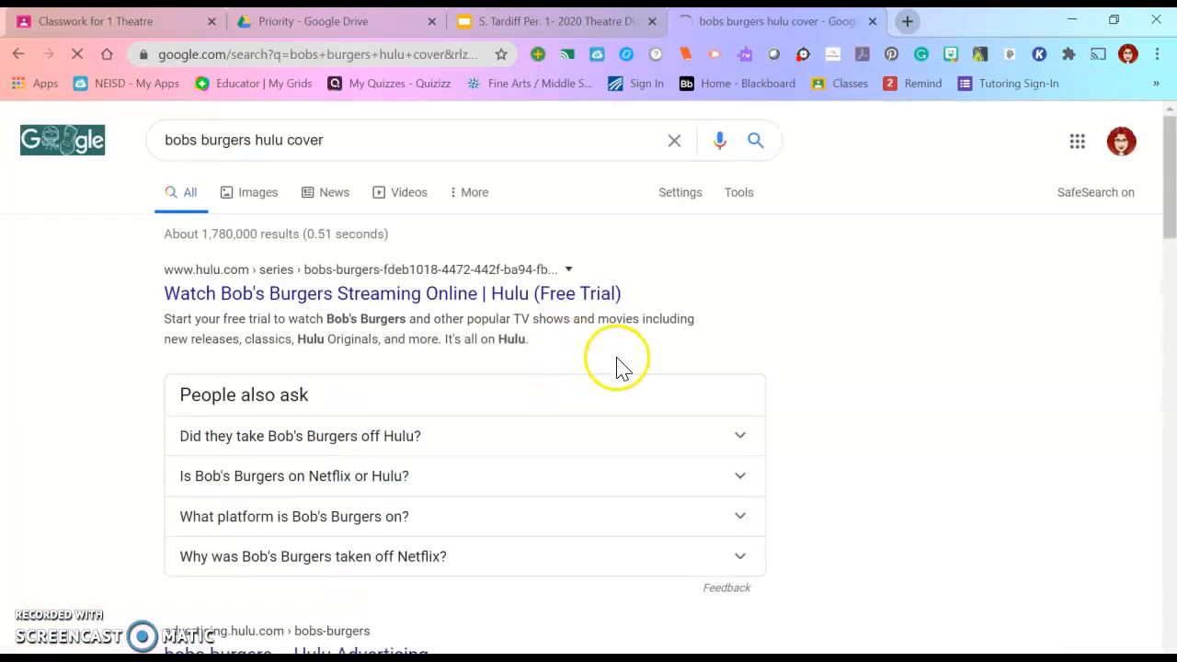
{"action": "left_click", "coordinate": [255, 191]}
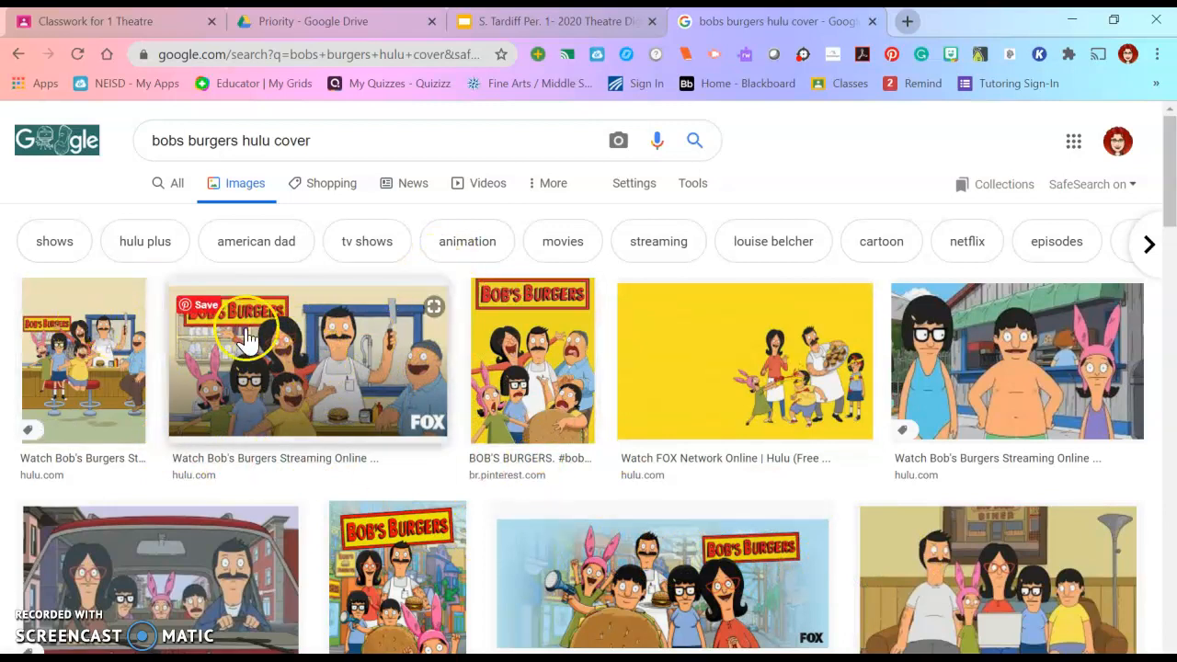
Copy the wide Bob's Burgers image with the FOX logo and paste it onto slide 2 of the icebreakers presentation.
{"action": "right_click", "coordinate": [316, 348]}
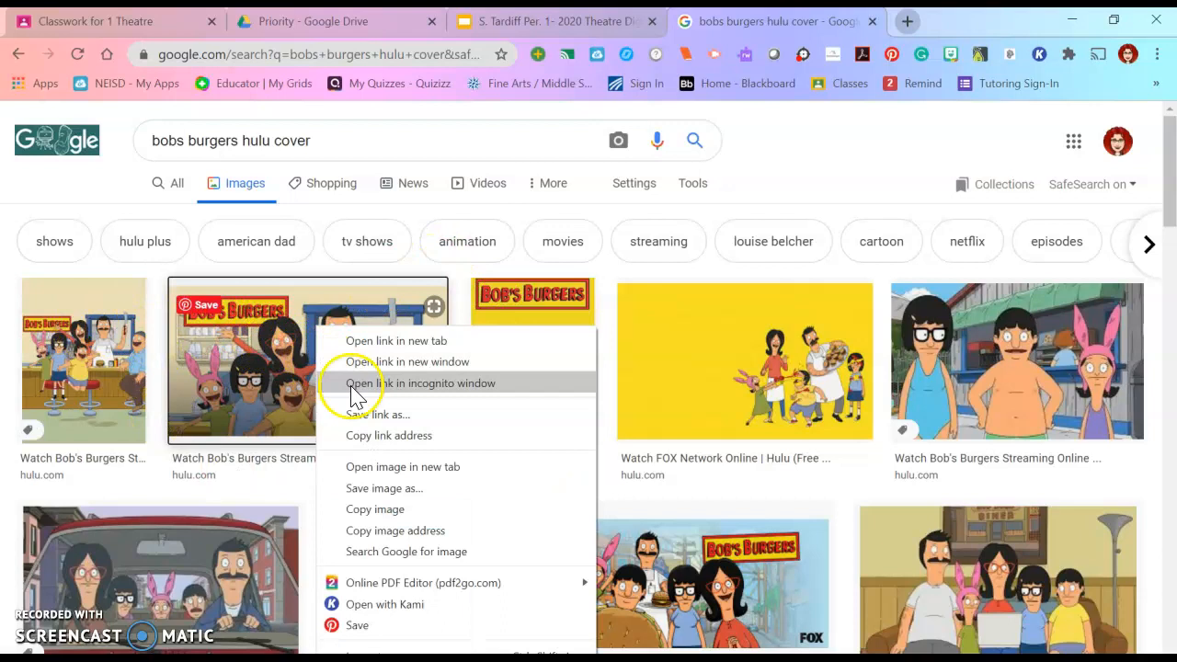
{"action": "left_click", "coordinate": [372, 508]}
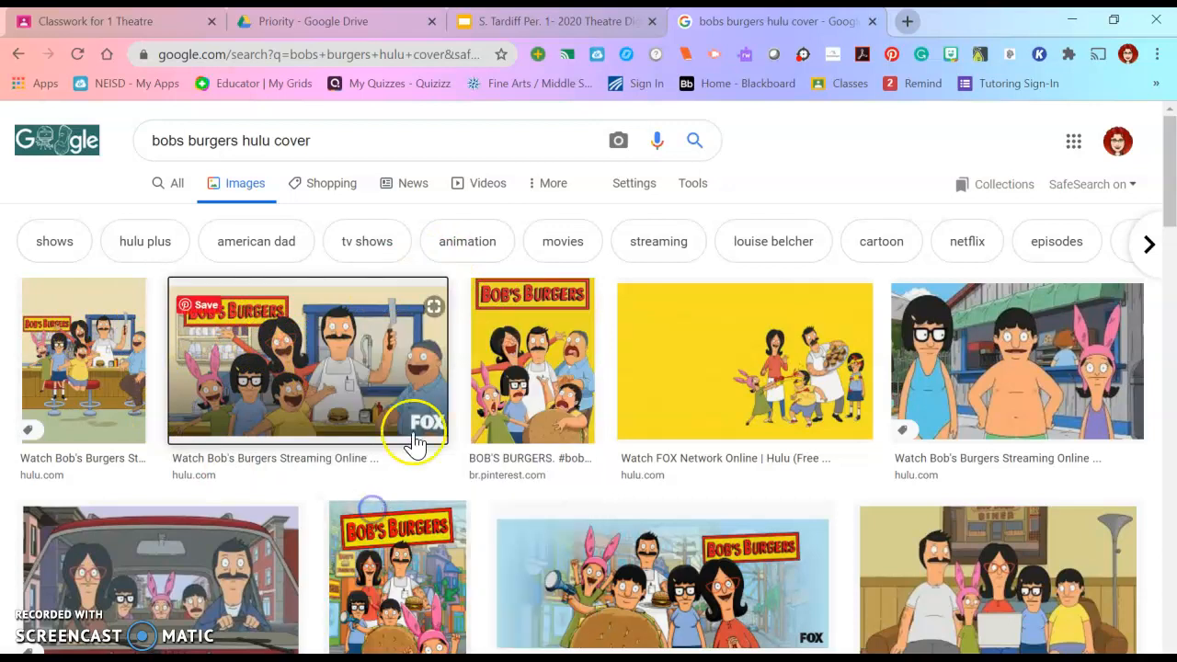
{"action": "left_click", "coordinate": [548, 22]}
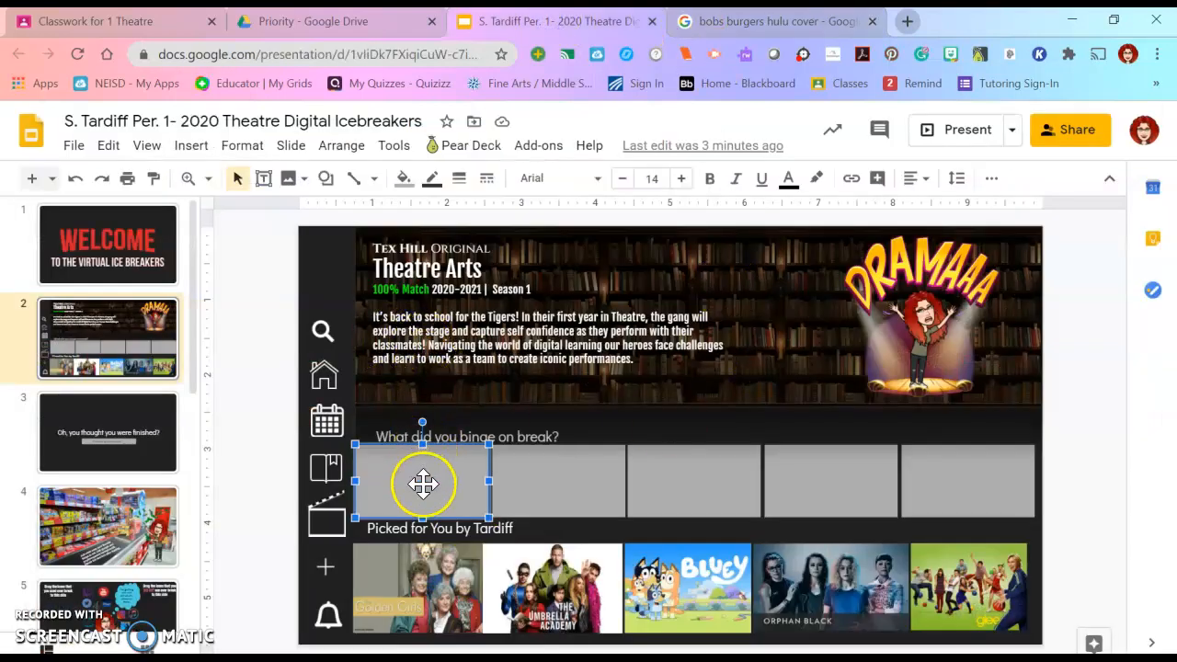
{"action": "right_click", "coordinate": [423, 482]}
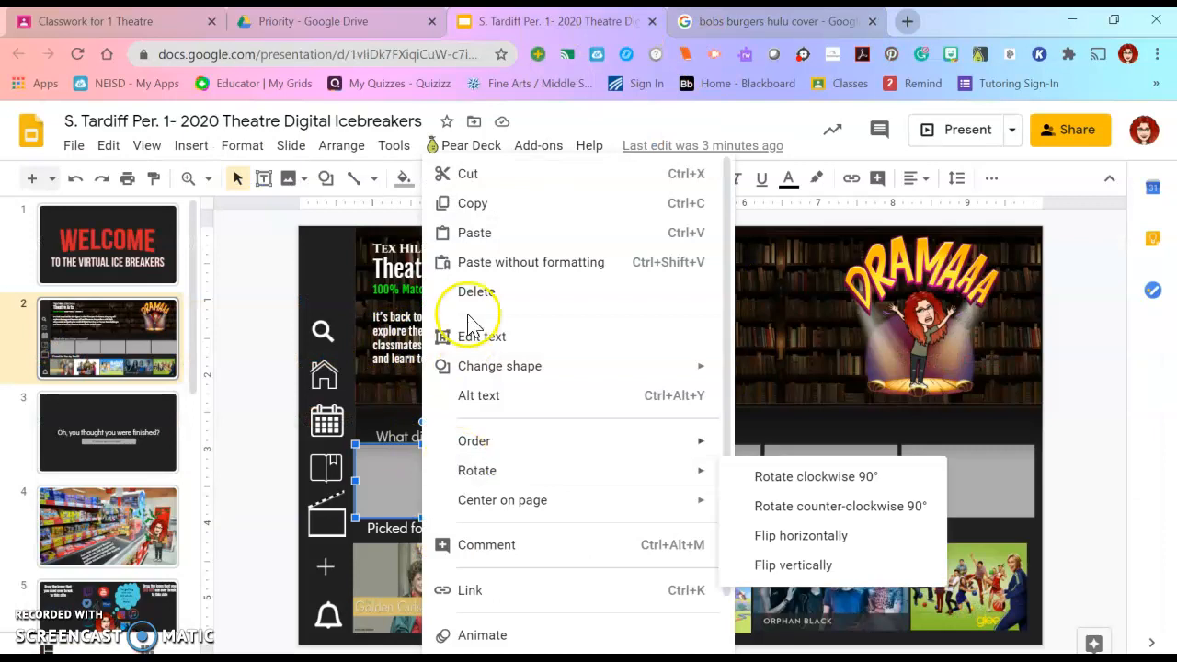
{"action": "left_click", "coordinate": [474, 233]}
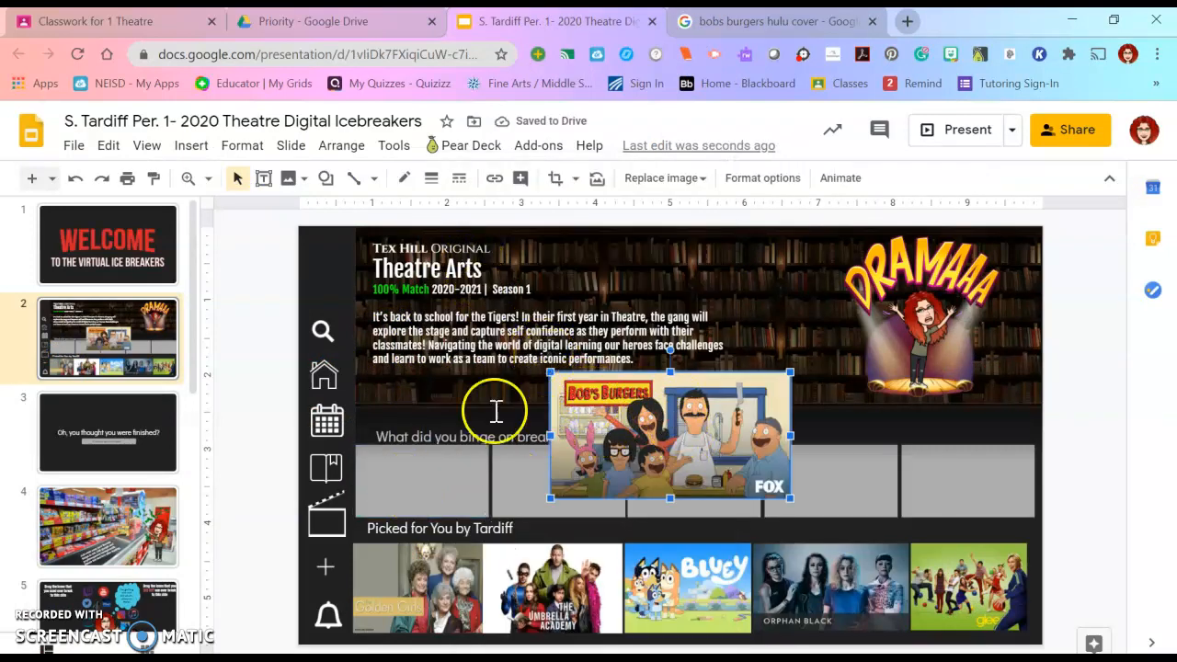
Shrink the Bob's Burgers picture and fit it over the first gray box under "What did you binge on break?".
{"action": "left_click_drag", "start_coordinate": [549, 372], "coordinate": [642, 421]}
{"action": "left_click_drag", "start_coordinate": [696, 452], "coordinate": [411, 473]}
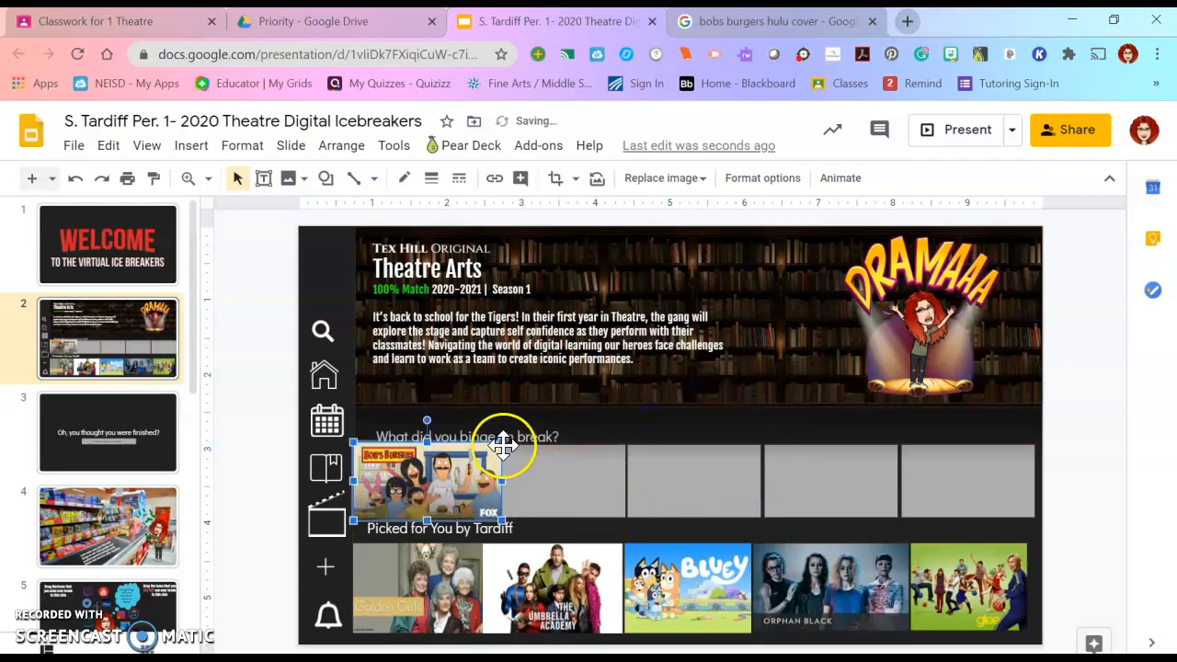
{"action": "left_click_drag", "start_coordinate": [503, 445], "coordinate": [492, 451]}
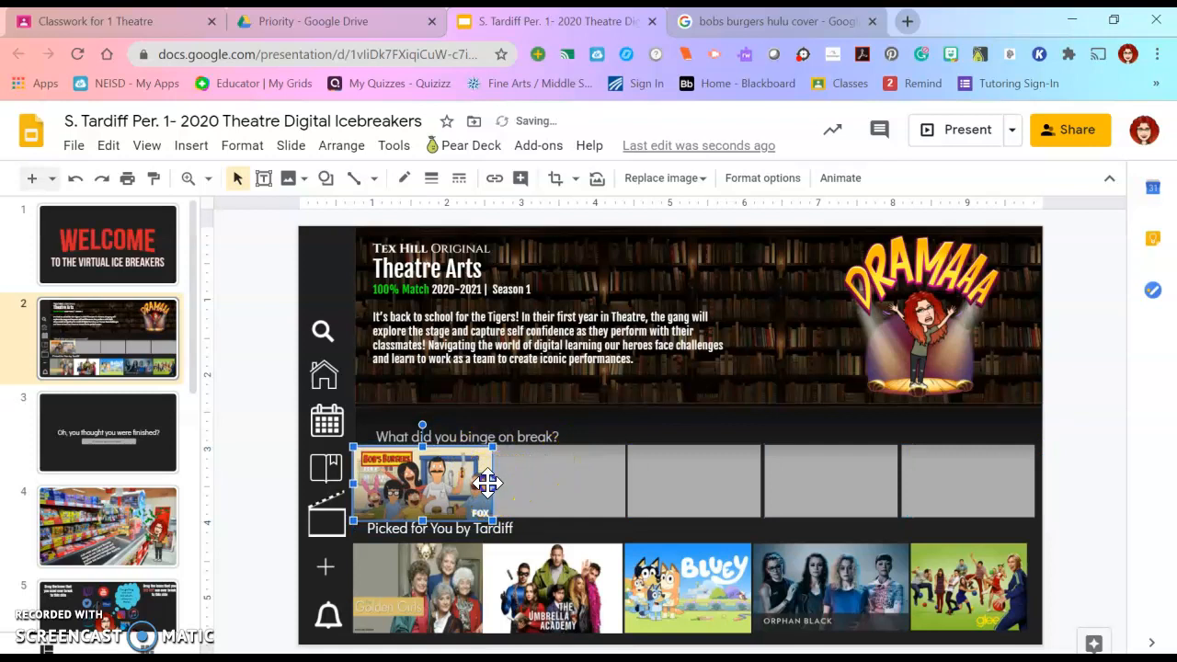
{"action": "left_click", "coordinate": [488, 484]}
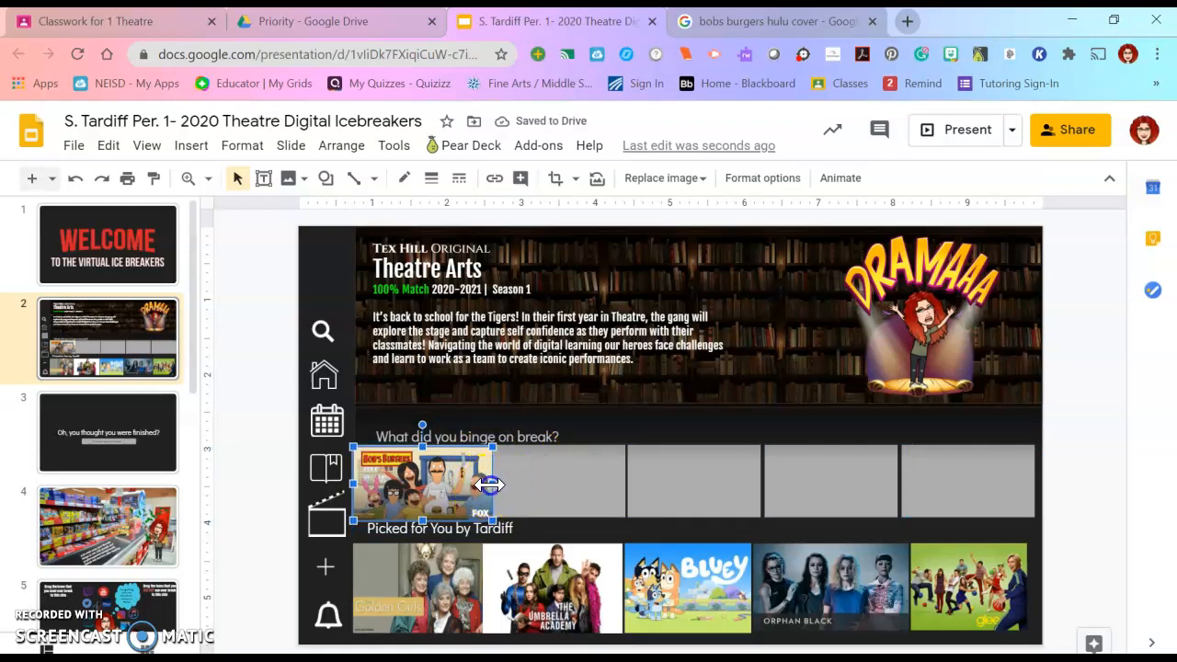
{"action": "left_click_drag", "start_coordinate": [486, 486], "coordinate": [476, 489]}
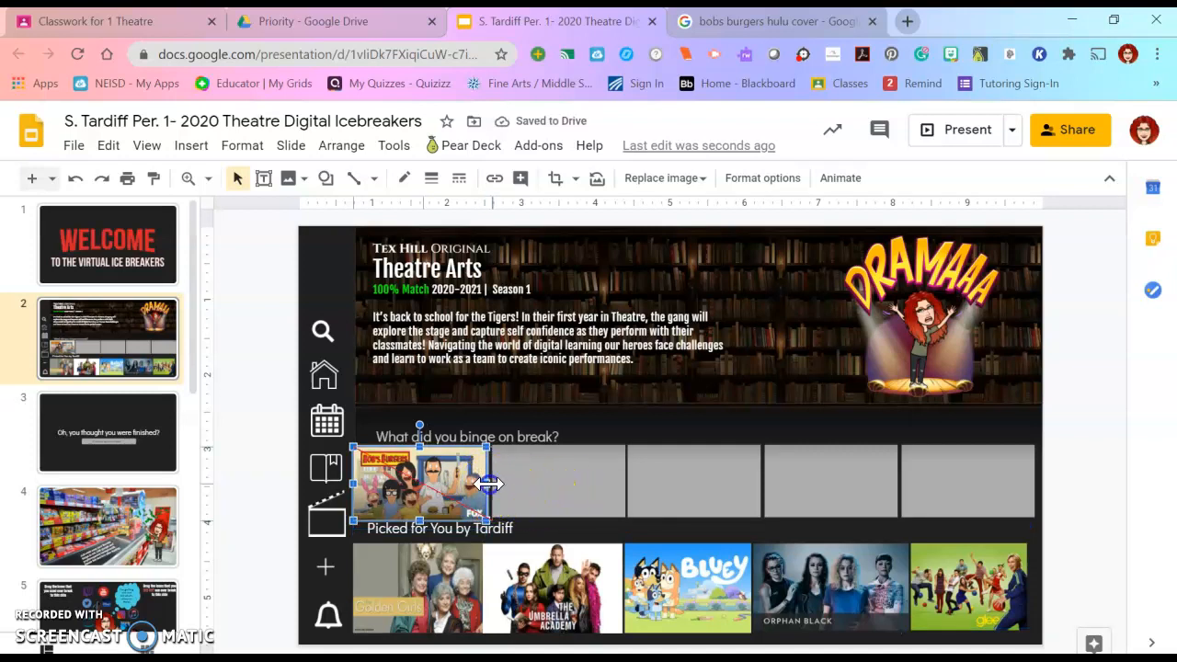
{"action": "left_click_drag", "start_coordinate": [489, 484], "coordinate": [494, 484]}
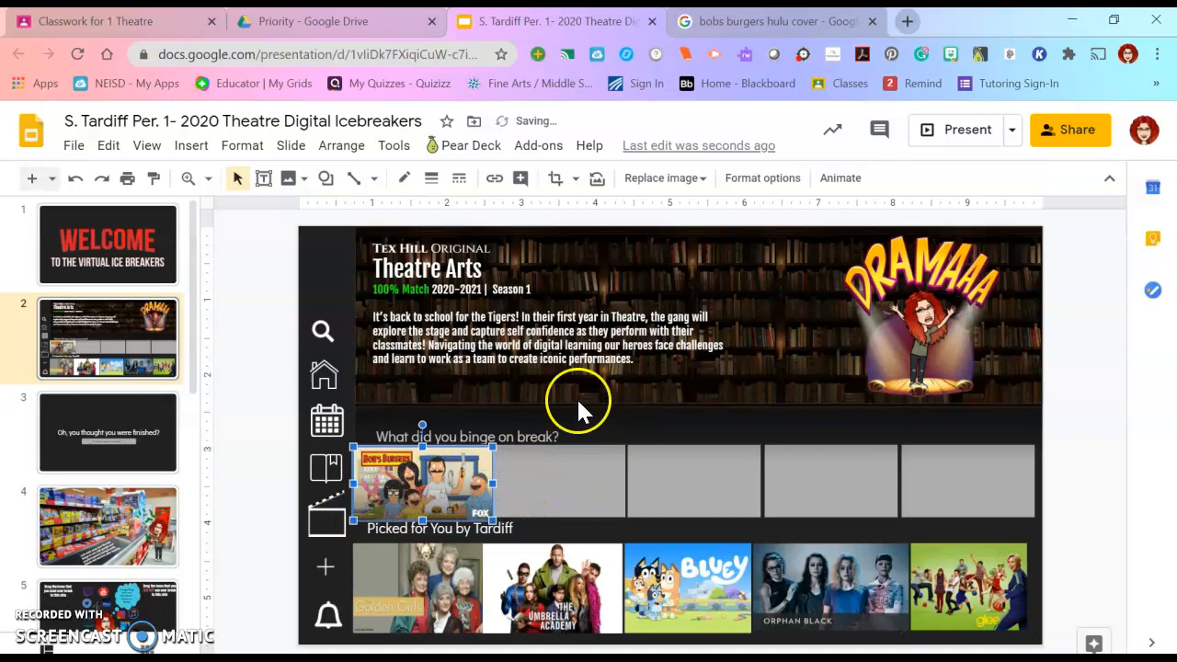
{"action": "left_click", "coordinate": [533, 478]}
{"action": "left_click", "coordinate": [691, 455]}
{"action": "left_click", "coordinate": [855, 473]}
{"action": "left_click", "coordinate": [933, 473]}
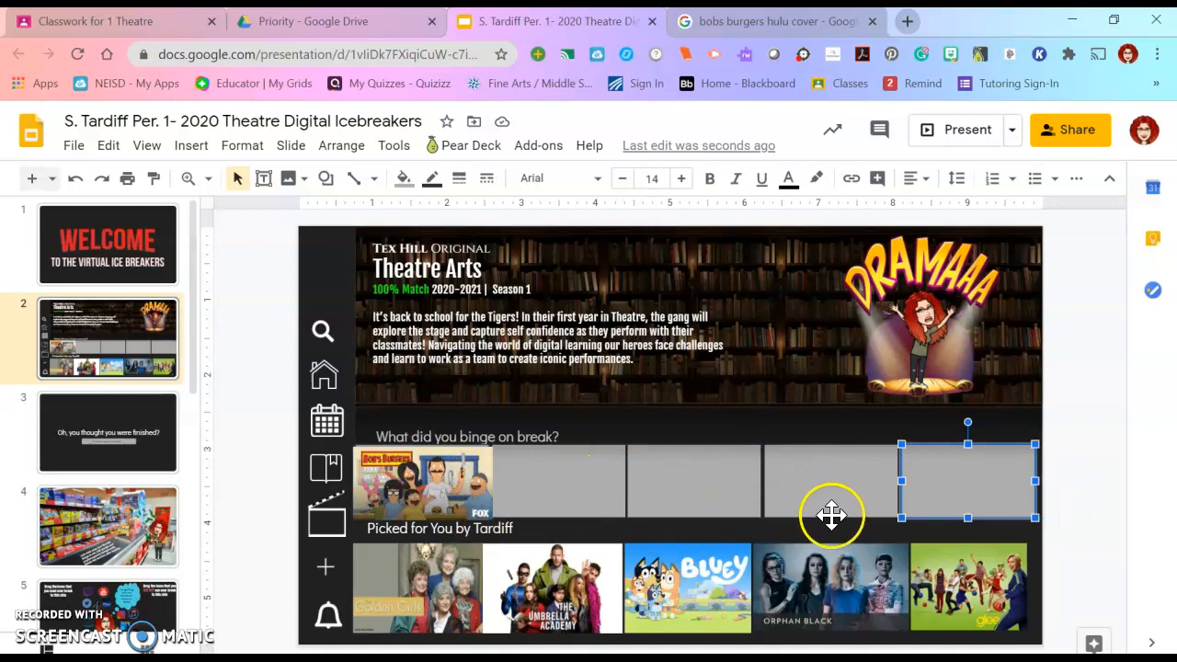
Open the grocery checkout slide, slide 4, and shift the red-haired cartoon avatar slightly to the left.
{"action": "left_click", "coordinate": [100, 338]}
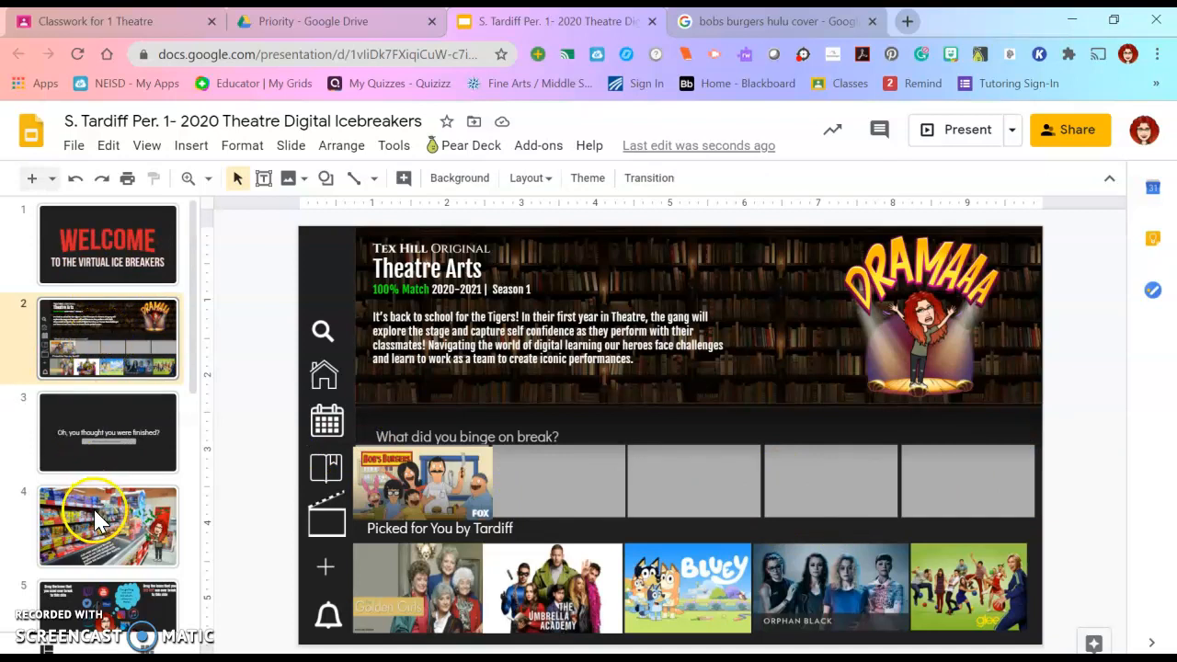
{"action": "left_click", "coordinate": [111, 460]}
{"action": "left_click", "coordinate": [110, 527]}
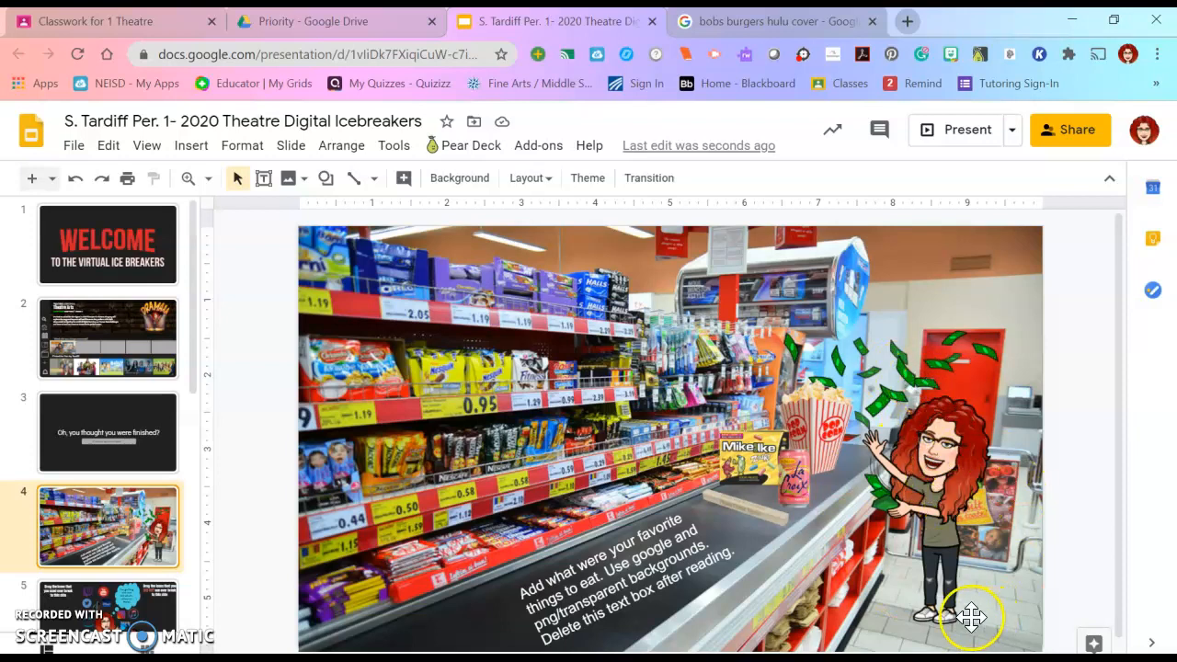
{"action": "left_click", "coordinate": [935, 450]}
{"action": "left_click_drag", "start_coordinate": [934, 450], "coordinate": [928, 450]}
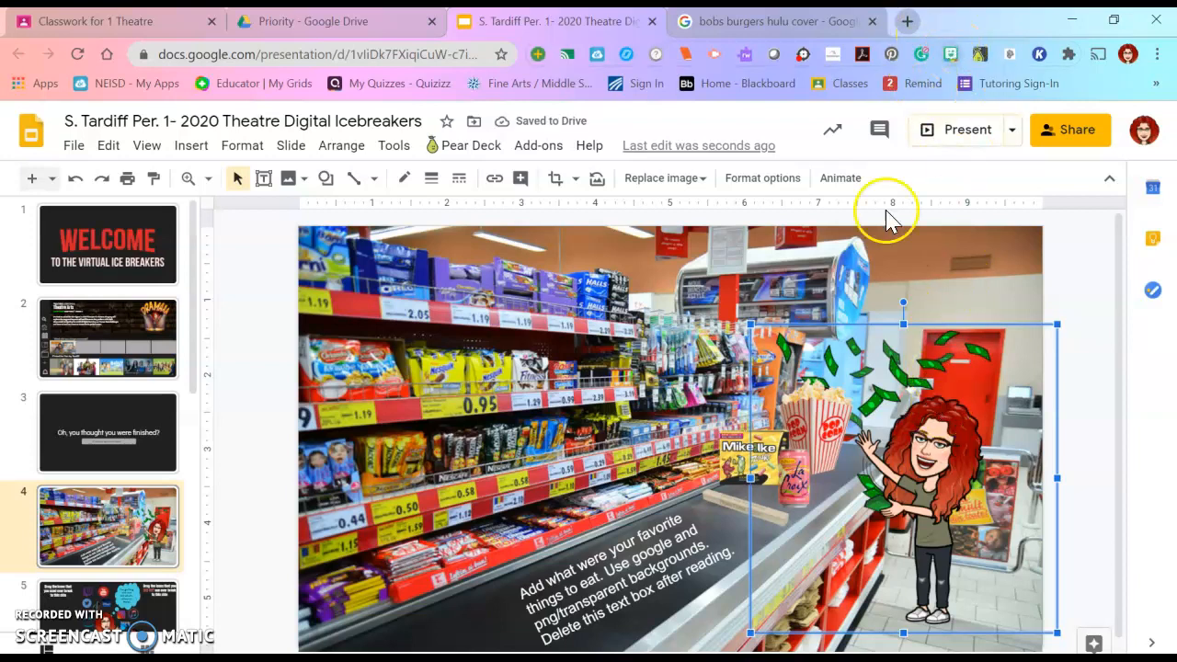
Move the Mike and Ike box, La Croix can and popcorn bucket farther down the checkout conveyor belt, grouped close together.
{"action": "left_click", "coordinate": [811, 444]}
{"action": "left_click", "coordinate": [742, 453]}
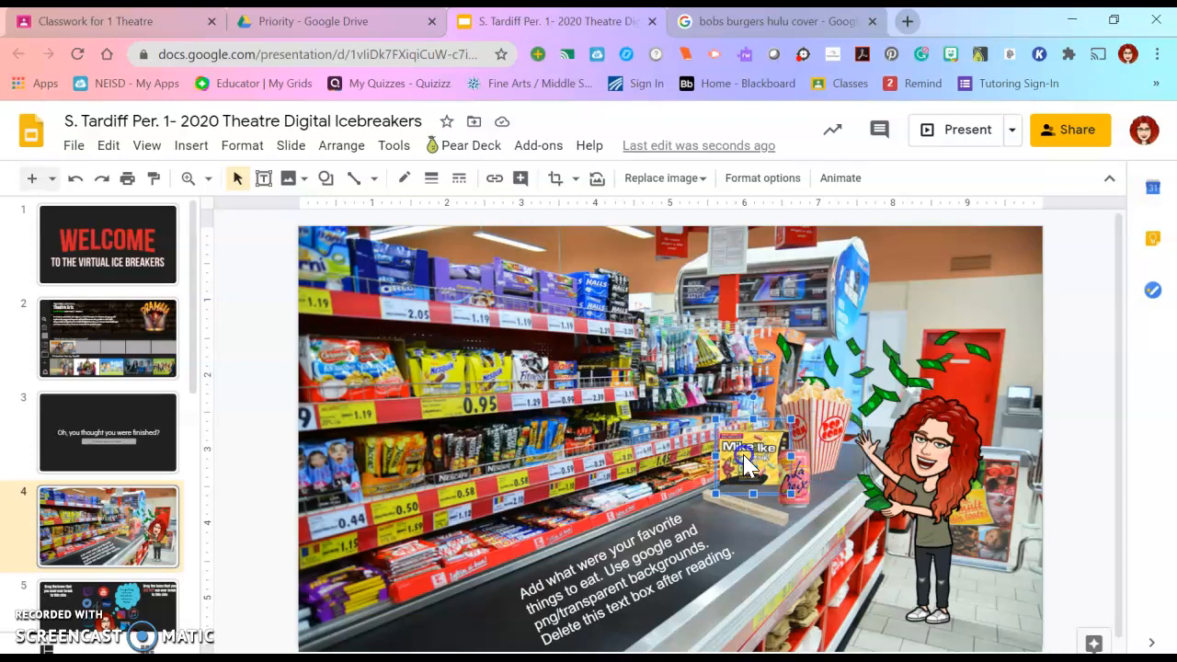
{"action": "left_click", "coordinate": [793, 487]}
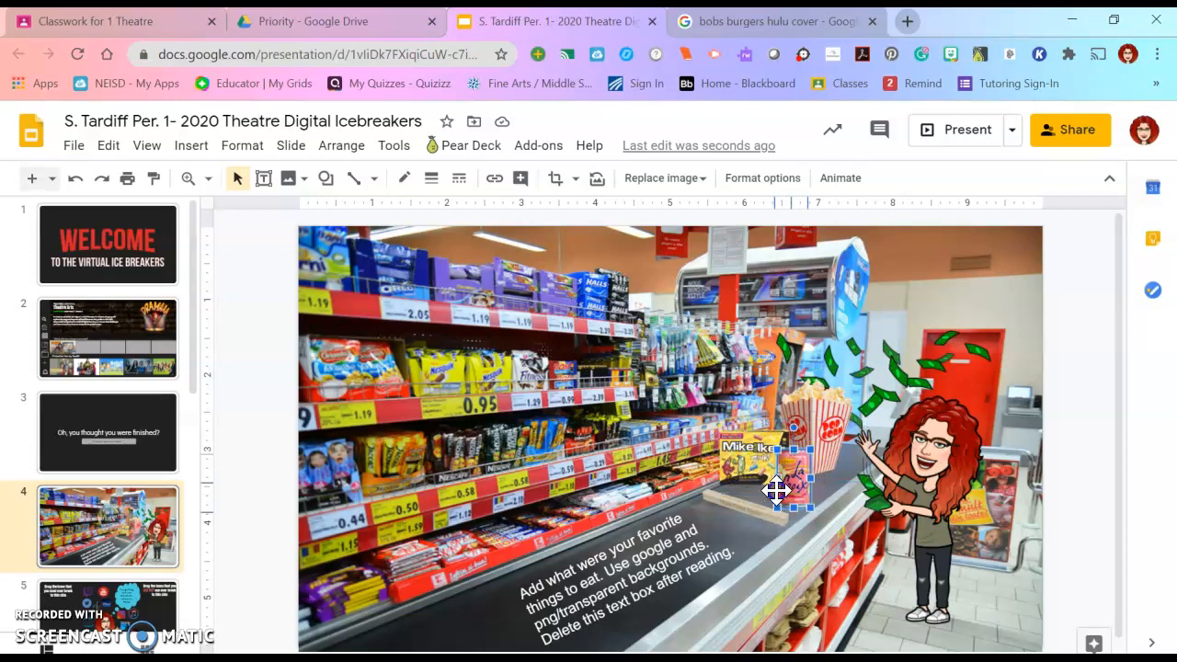
{"action": "left_click_drag", "start_coordinate": [744, 503], "coordinate": [744, 503]}
{"action": "left_click_drag", "start_coordinate": [755, 448], "coordinate": [720, 470]}
{"action": "left_click", "coordinate": [784, 447]}
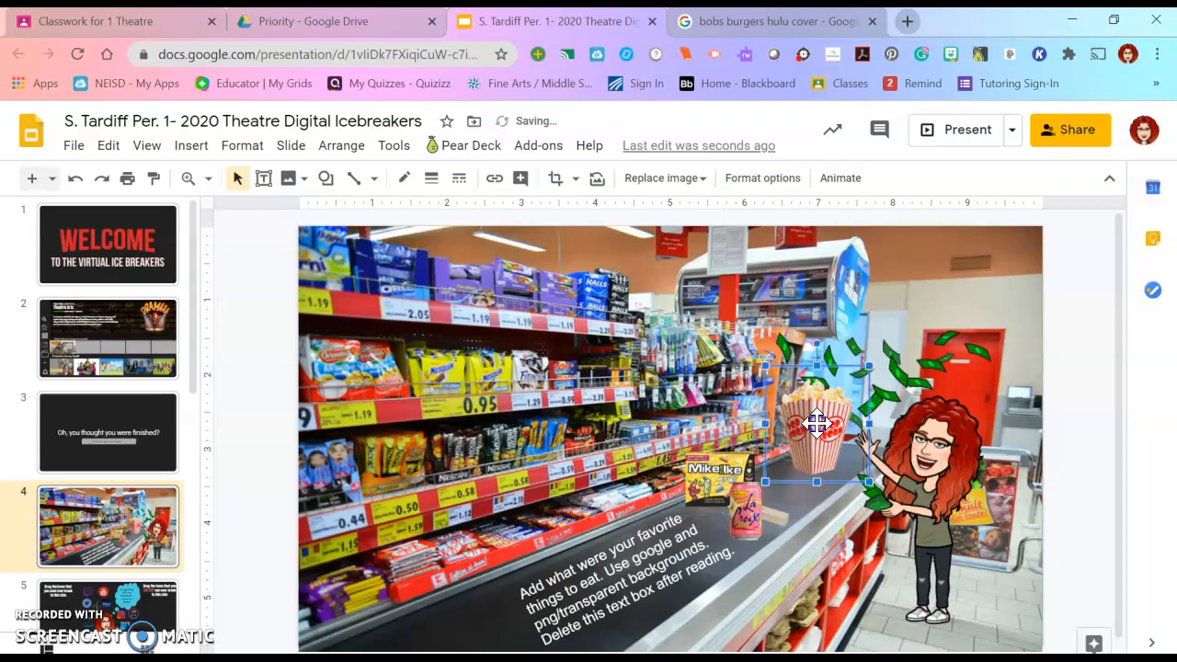
{"action": "left_click_drag", "start_coordinate": [783, 472], "coordinate": [774, 455]}
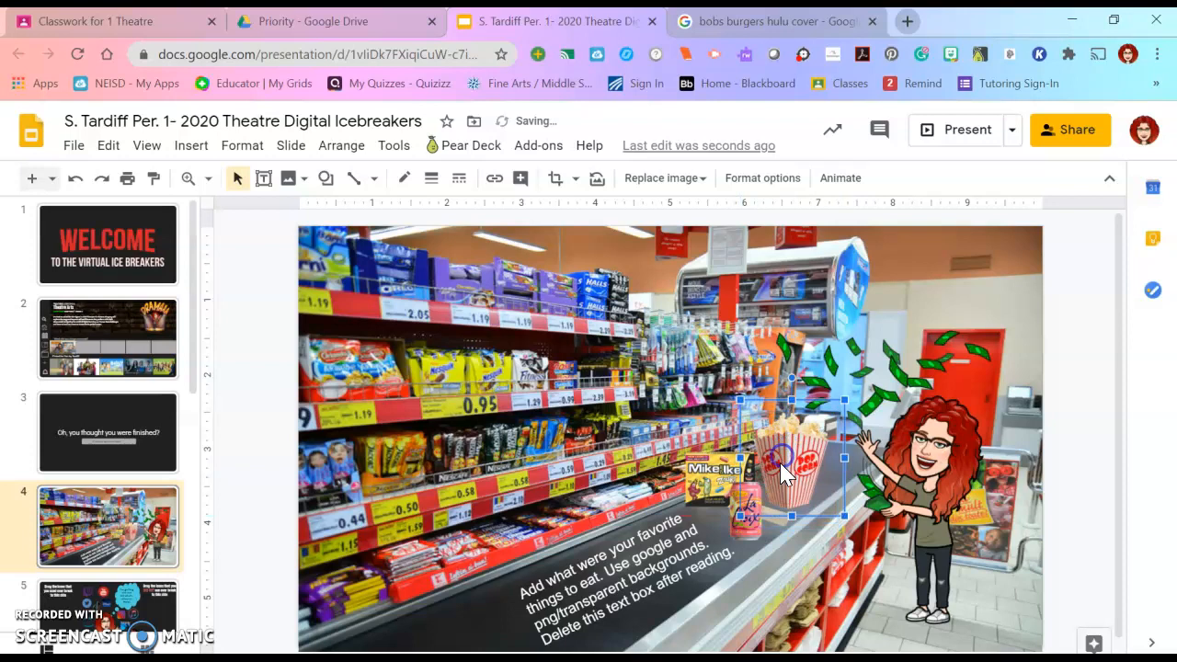
{"action": "left_click_drag", "start_coordinate": [753, 504], "coordinate": [763, 493]}
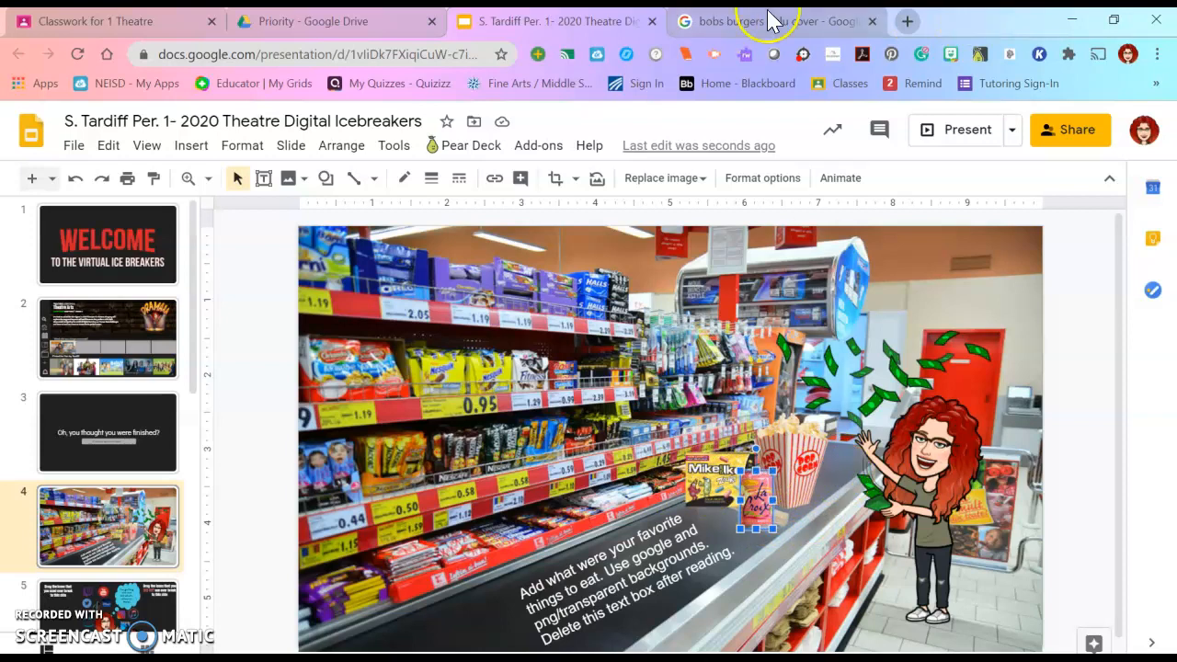
Replace the image search with "reese's peanut butter cups".
{"action": "left_click", "coordinate": [743, 32]}
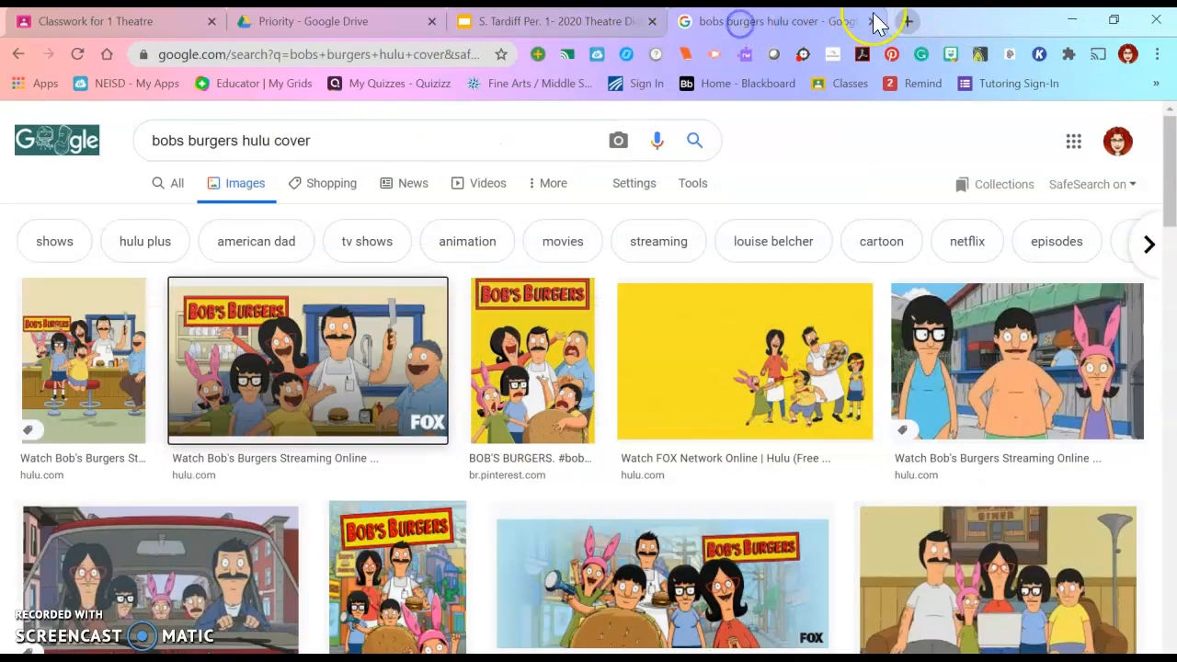
{"action": "triple_click", "coordinate": [312, 140]}
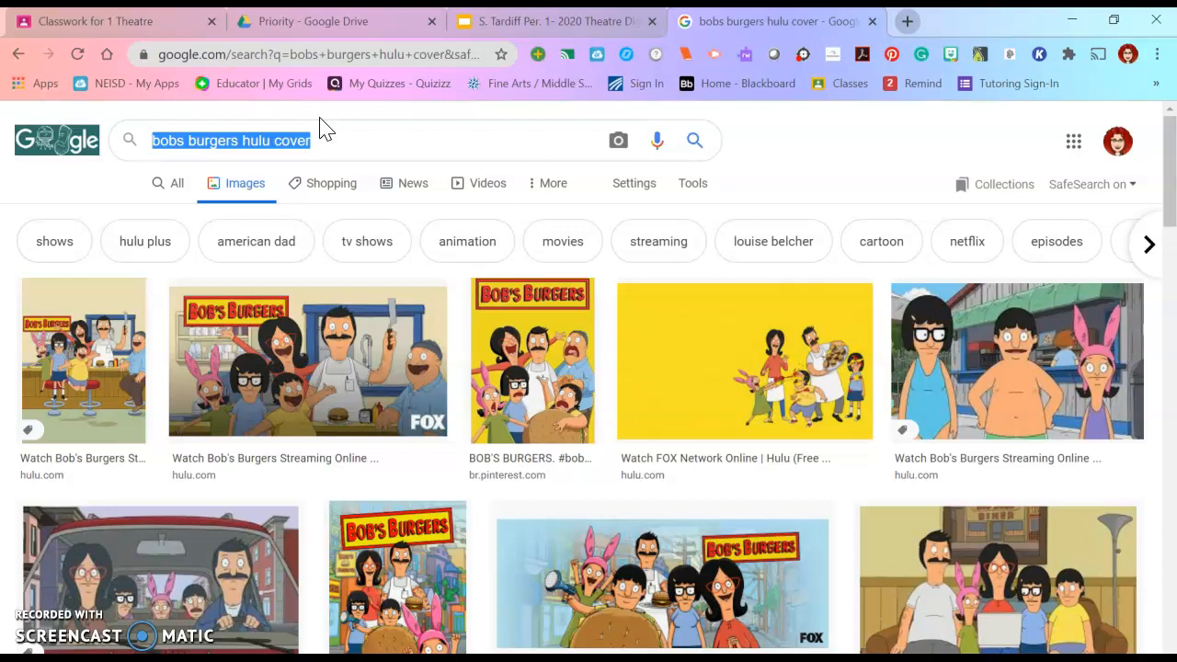
{"action": "type", "text": "reese"}
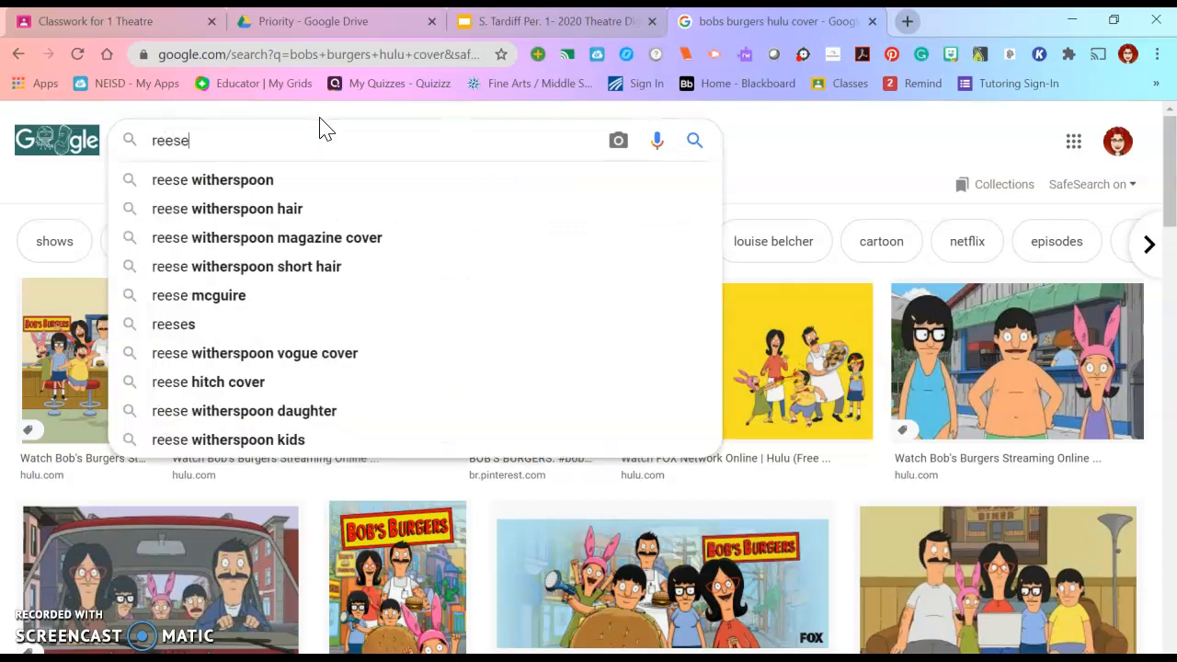
{"action": "type", "text": "'s"}
{"action": "left_click", "coordinate": [288, 211]}
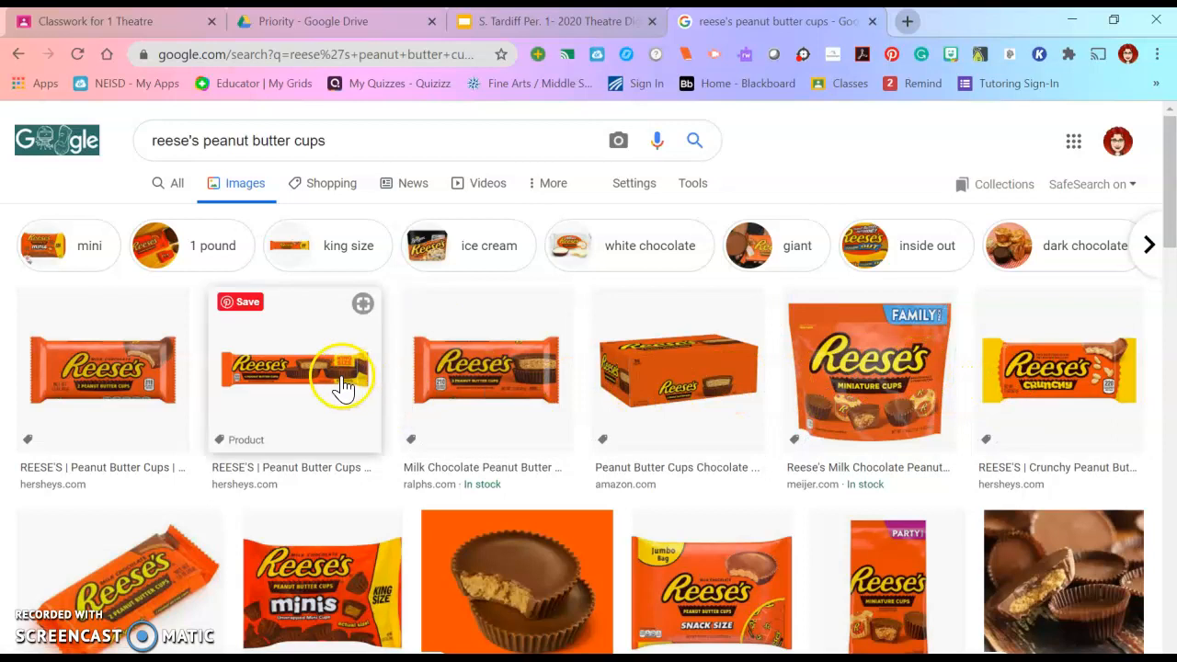
Try the ralphs.com Reese's Peanut Butter Cups image on the checkout slide by copying and pasting it, and delete it from the slide.
{"action": "right_click", "coordinate": [478, 382]}
{"action": "left_click", "coordinate": [526, 214]}
{"action": "left_click", "coordinate": [534, 20]}
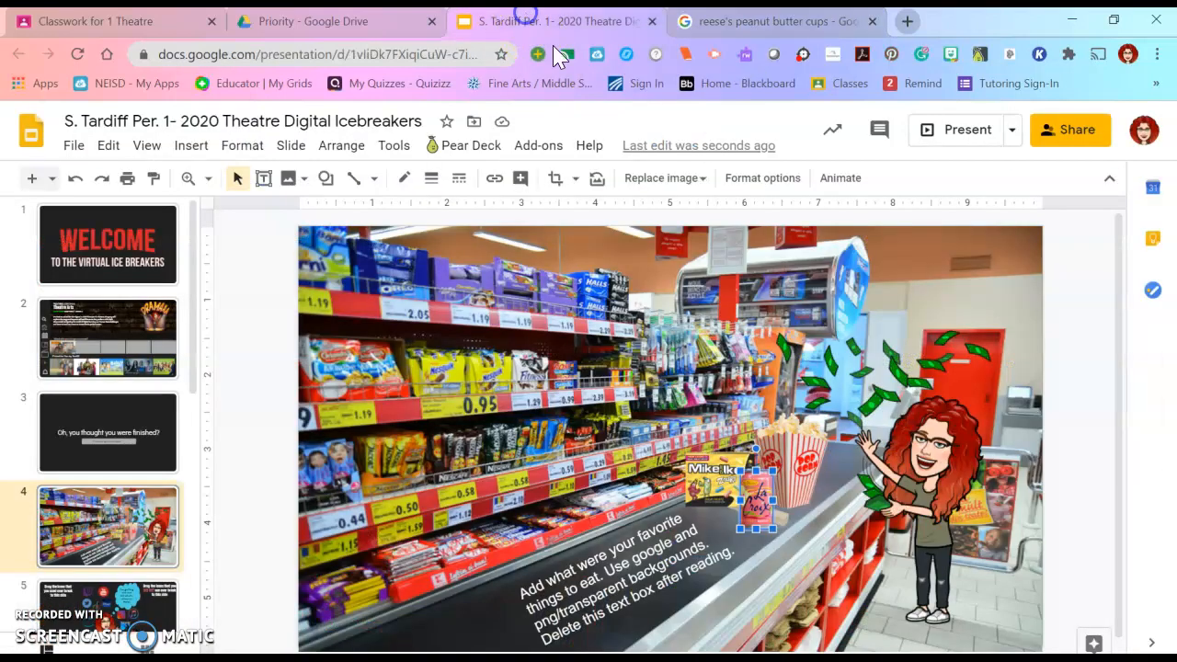
{"action": "right_click", "coordinate": [584, 416]}
{"action": "left_click", "coordinate": [659, 262]}
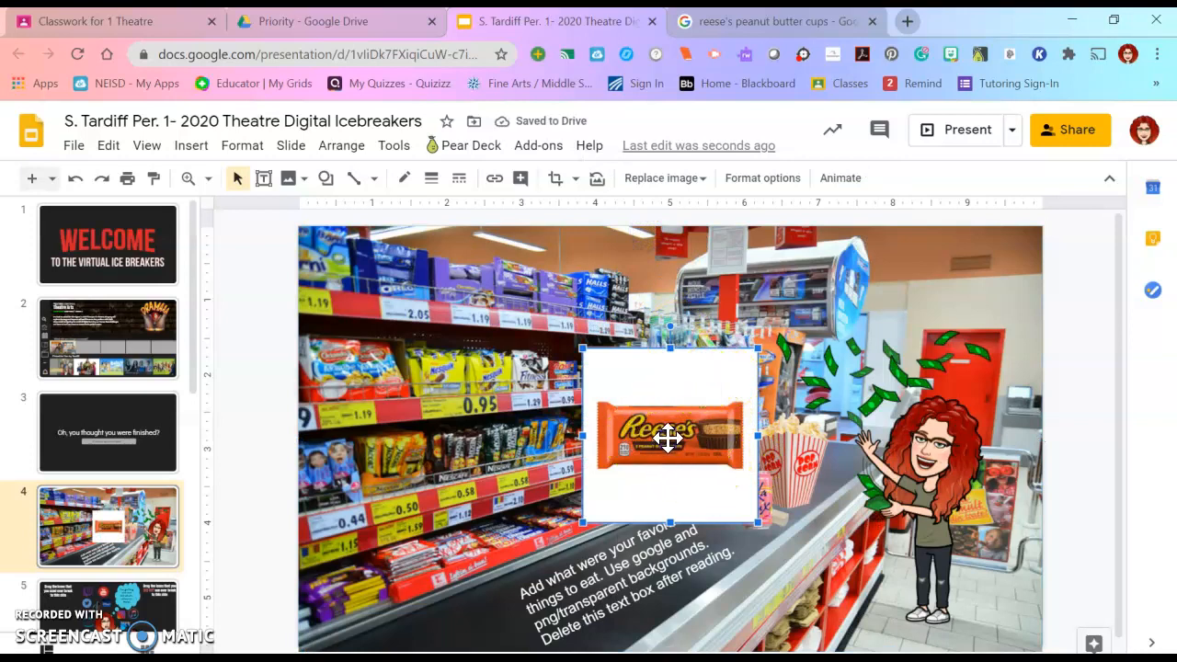
{"action": "key", "text": "Delete"}
Search the web in a new tab for "remove background from image".
{"action": "left_click", "coordinate": [837, 29]}
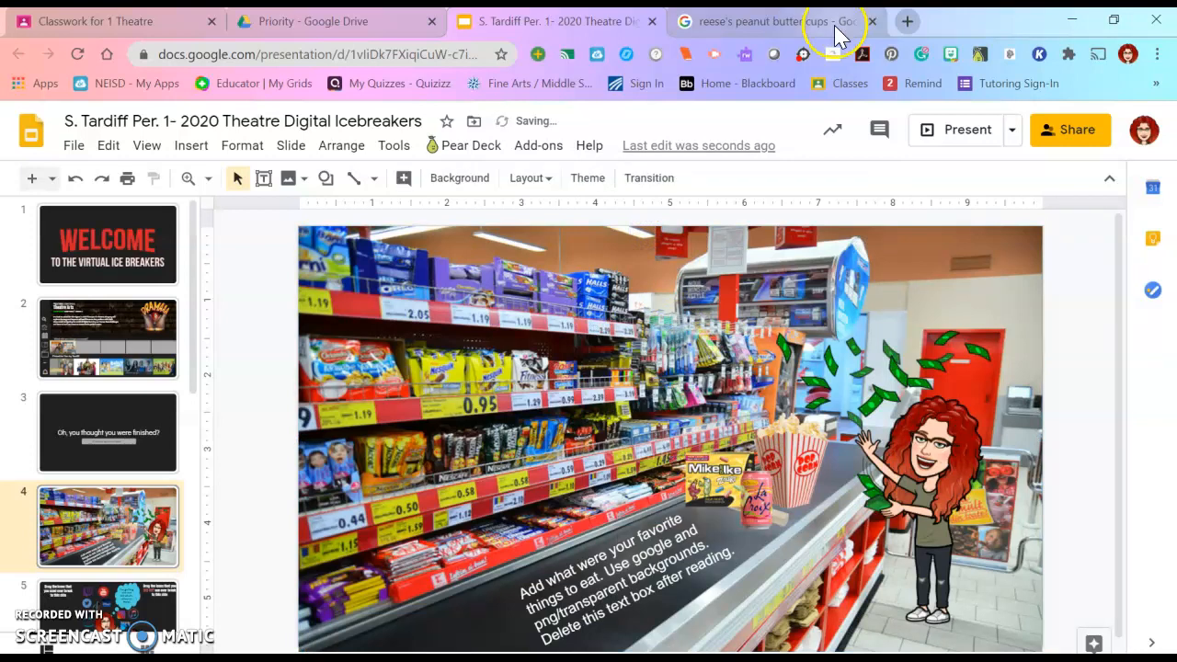
{"action": "left_click", "coordinate": [918, 18]}
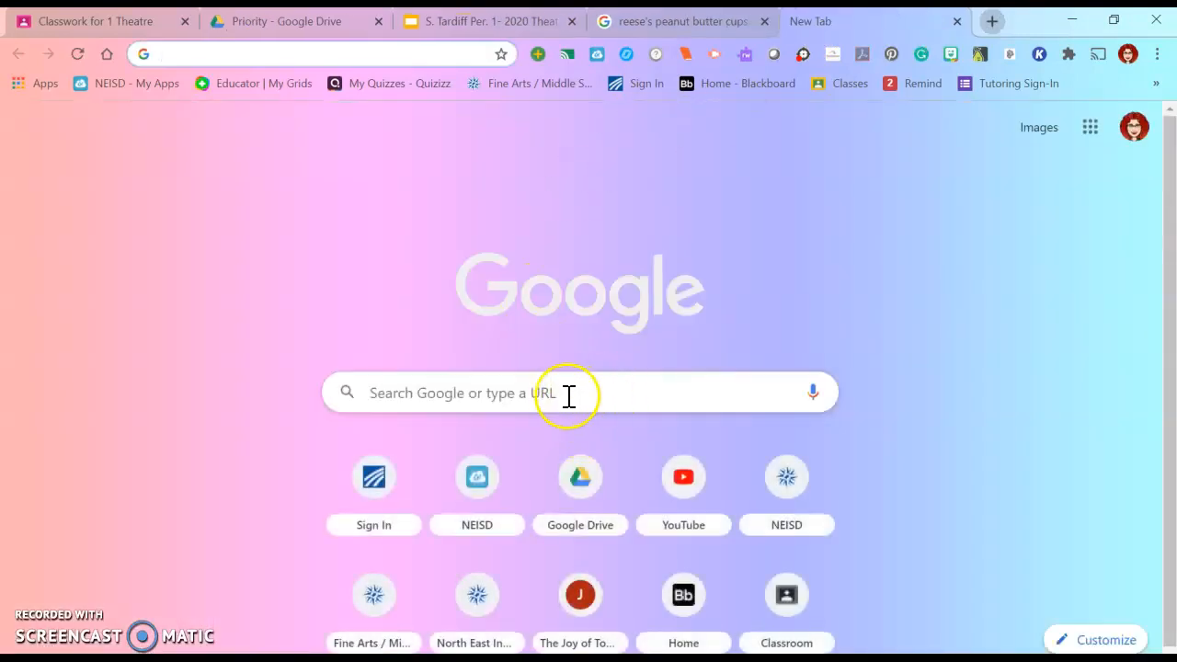
{"action": "left_click", "coordinate": [561, 396]}
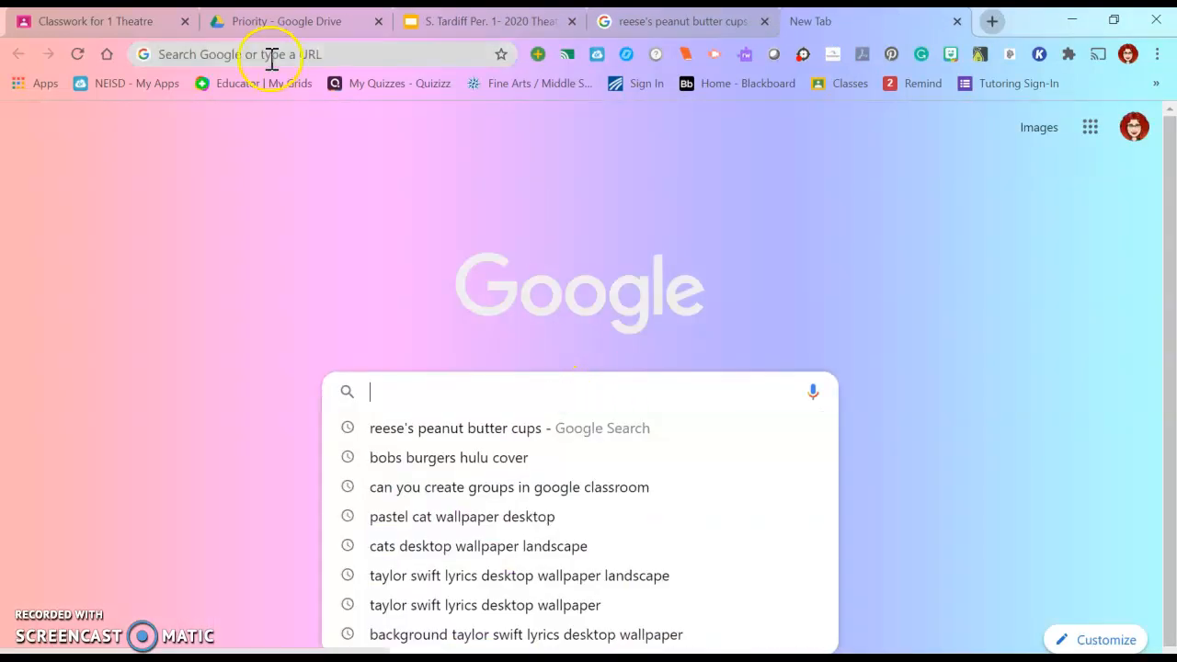
{"action": "left_click", "coordinate": [272, 57]}
{"action": "left_click", "coordinate": [553, 406]}
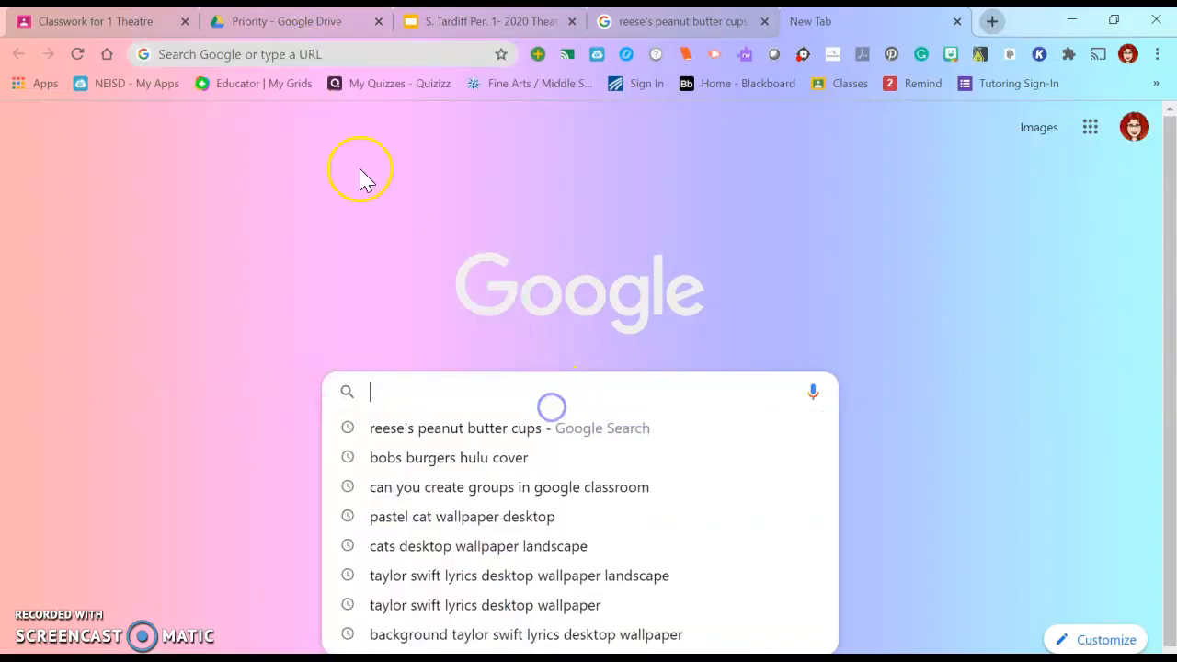
{"action": "left_click", "coordinate": [286, 55]}
{"action": "type", "text": "re"}
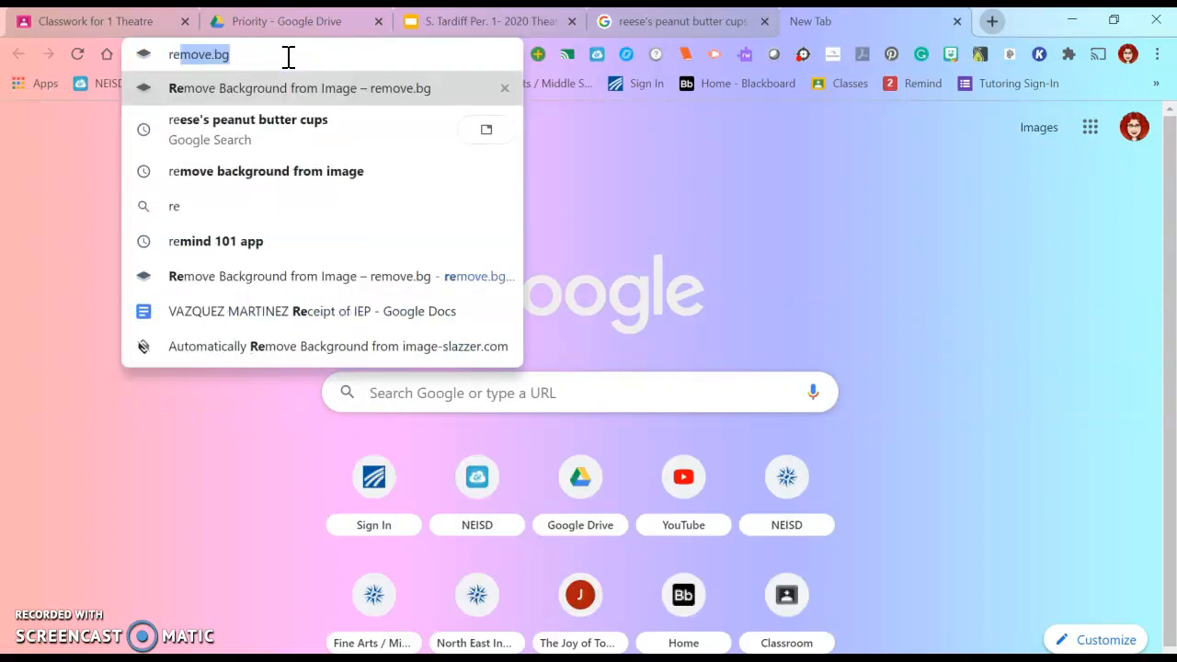
{"action": "type", "text": "mo"}
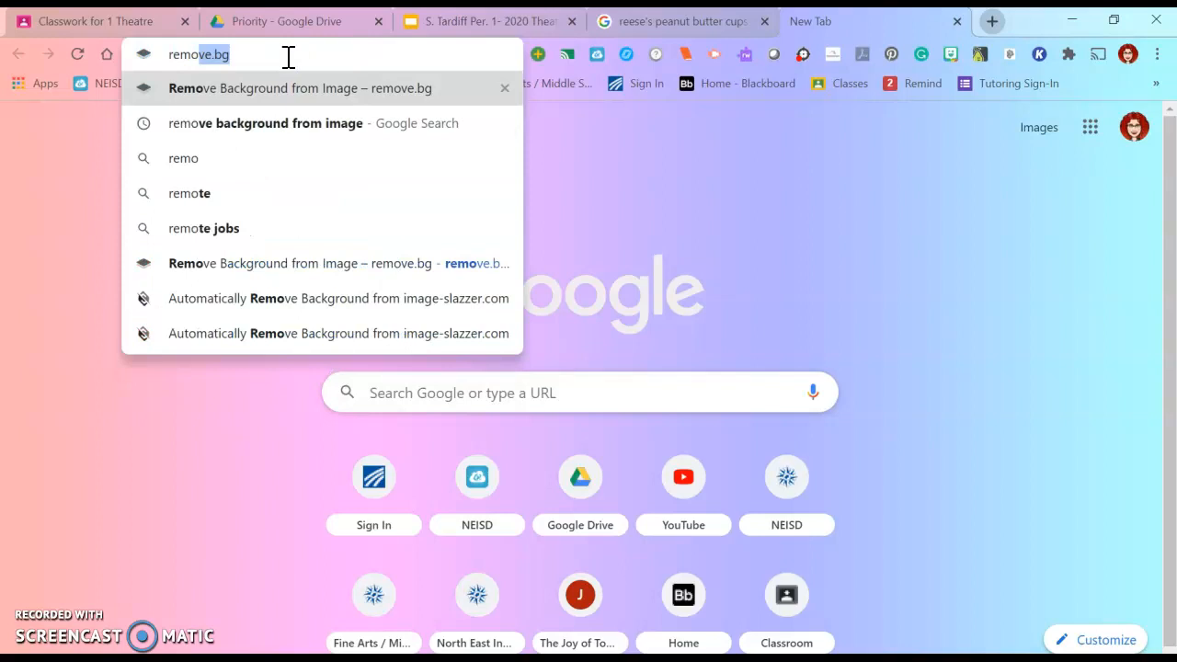
{"action": "type", "text": "ve ba"}
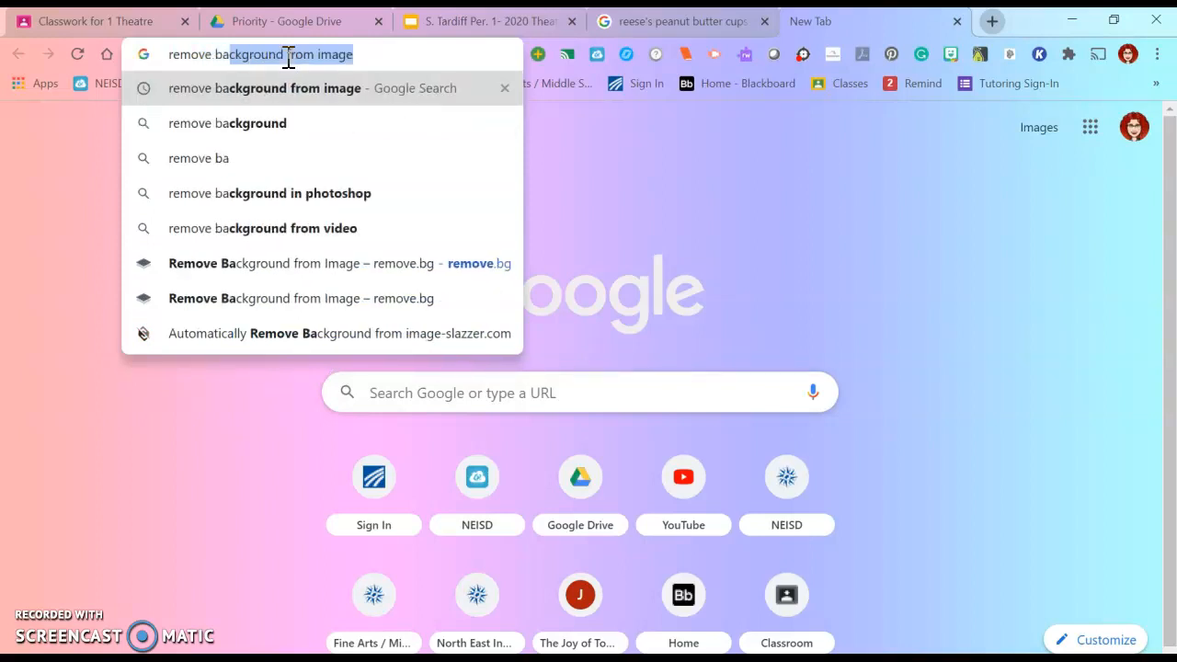
{"action": "left_click", "coordinate": [380, 97]}
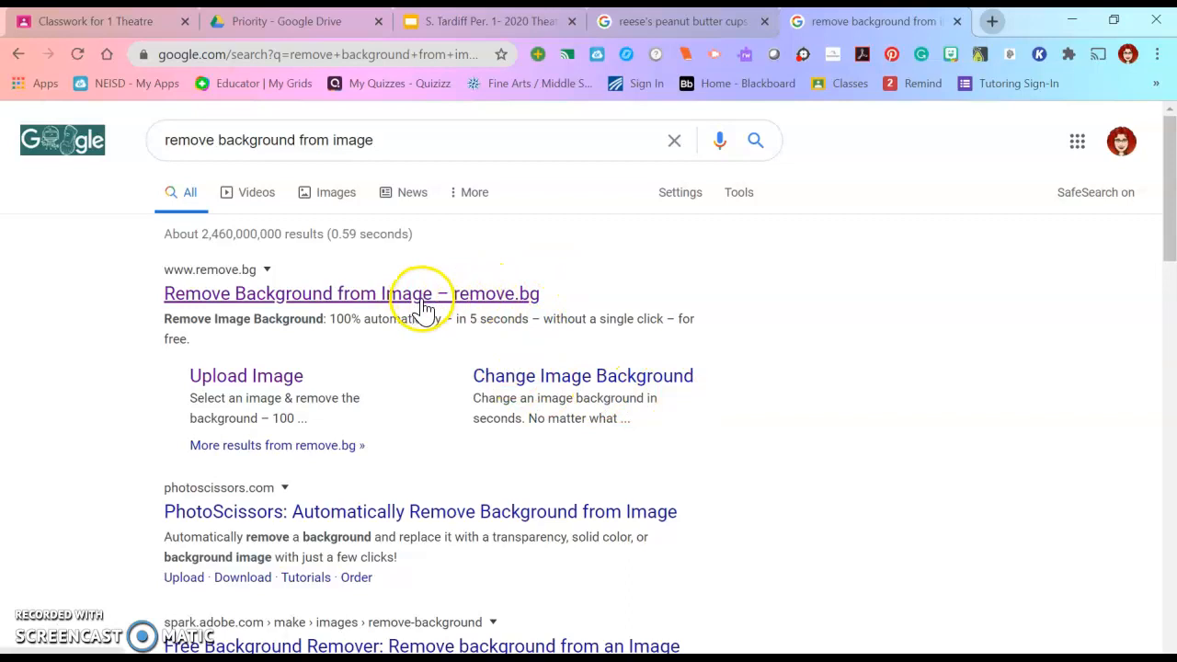
Open the slazzer.com background remover from the search results.
{"action": "scroll", "coordinate": [417, 317], "scroll_direction": "down", "scroll_amount": 1}
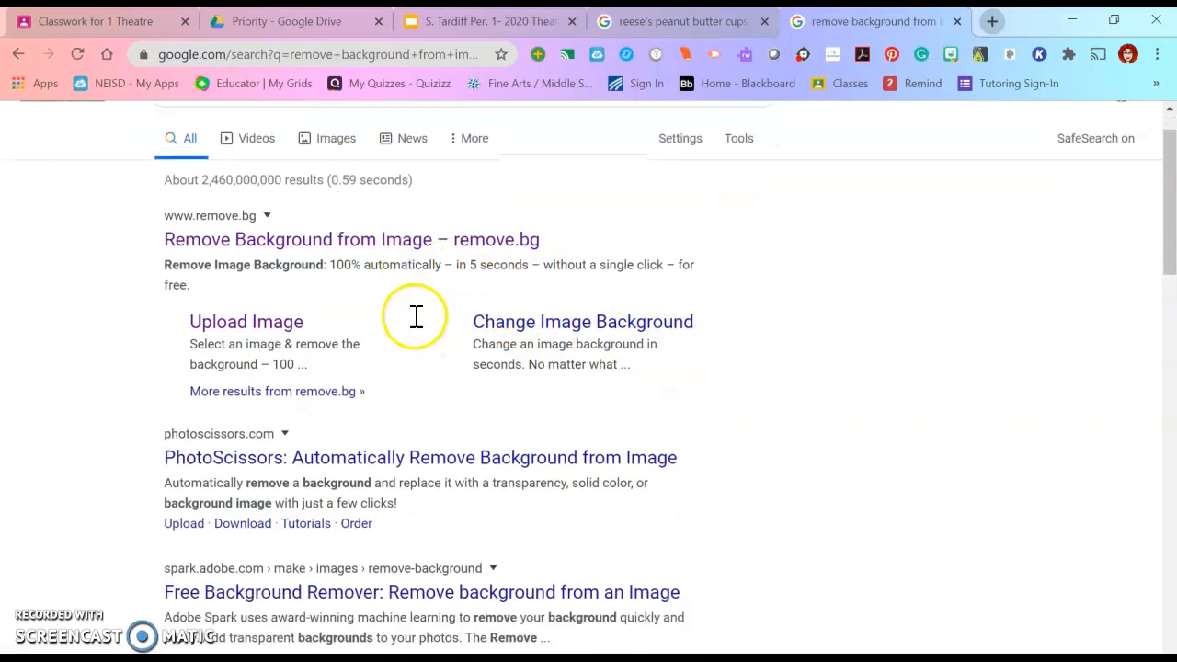
{"action": "scroll", "coordinate": [416, 316], "scroll_direction": "down", "scroll_amount": 2}
{"action": "left_click", "coordinate": [259, 493]}
{"action": "left_click", "coordinate": [338, 487]}
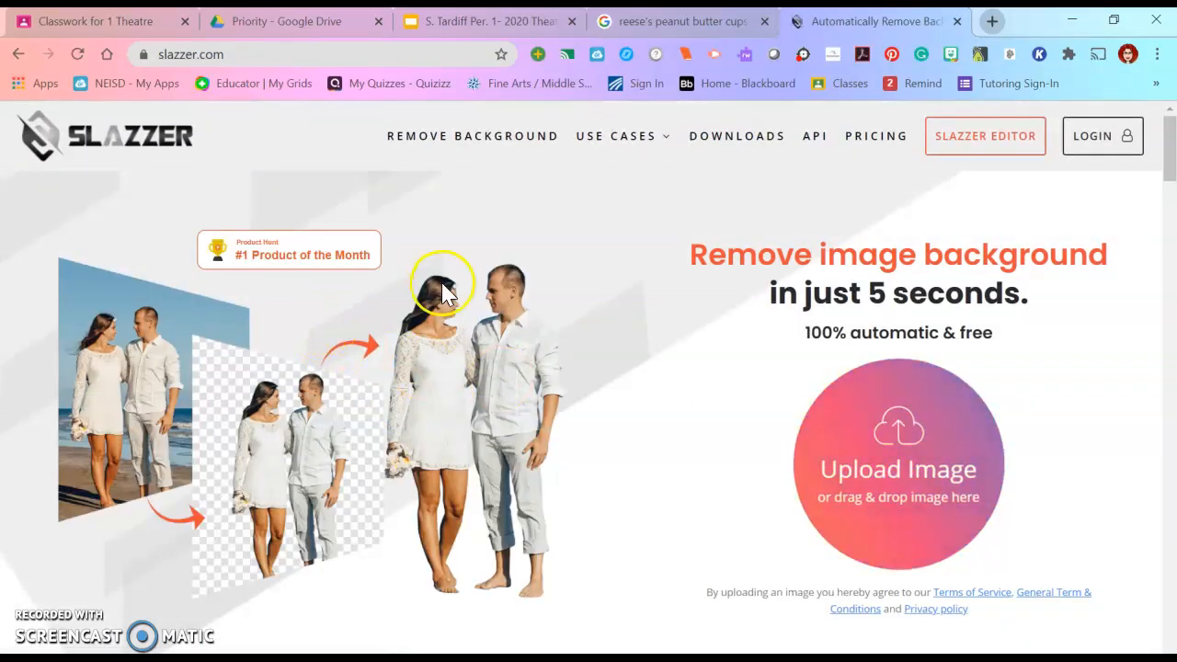
Save the ralphs.com Reese's Peanut Butter Cups image from the image results to the Pictures folder as "reeses".
{"action": "left_click", "coordinate": [672, 26]}
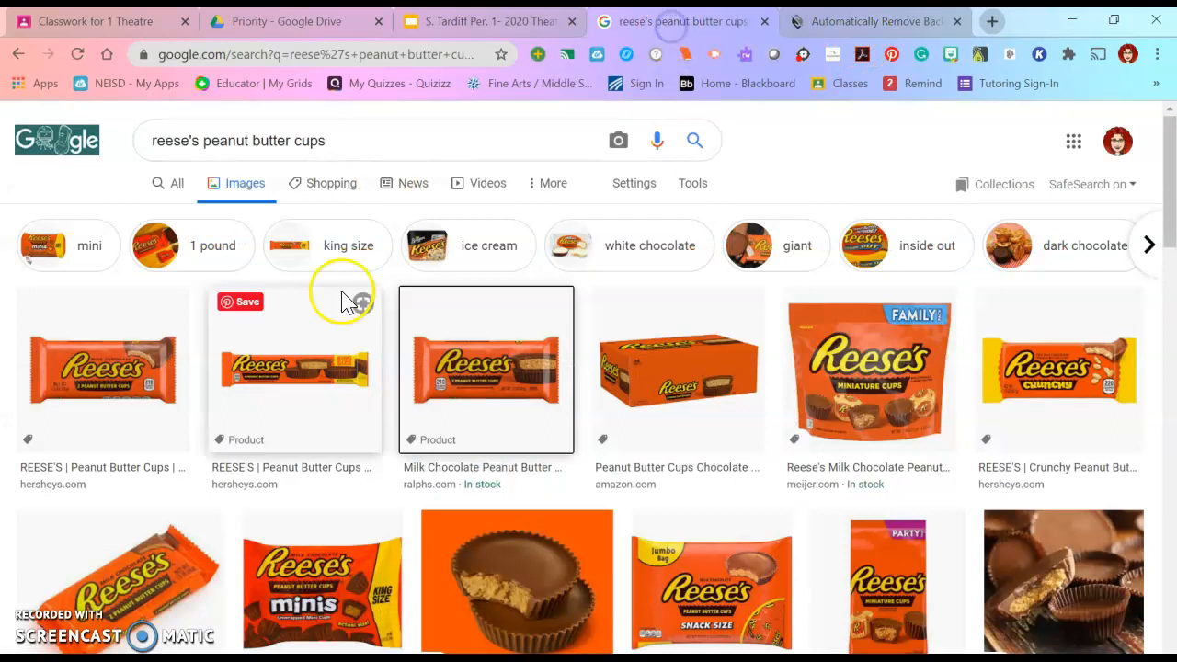
{"action": "right_click", "coordinate": [497, 363]}
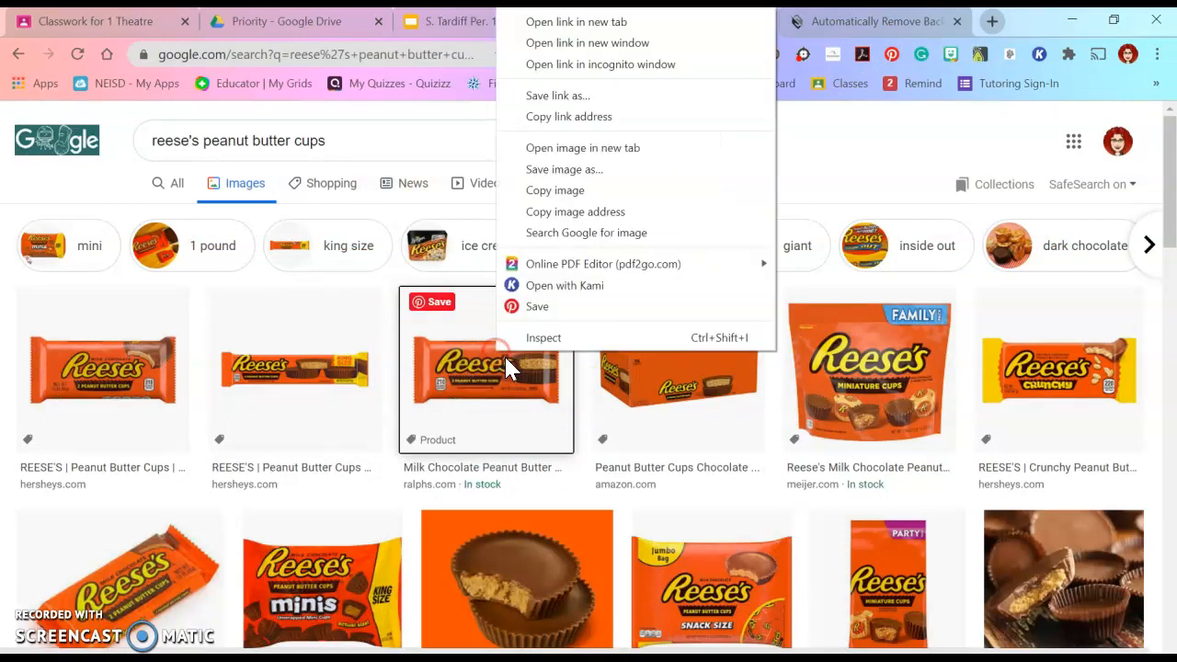
{"action": "left_click", "coordinate": [545, 171]}
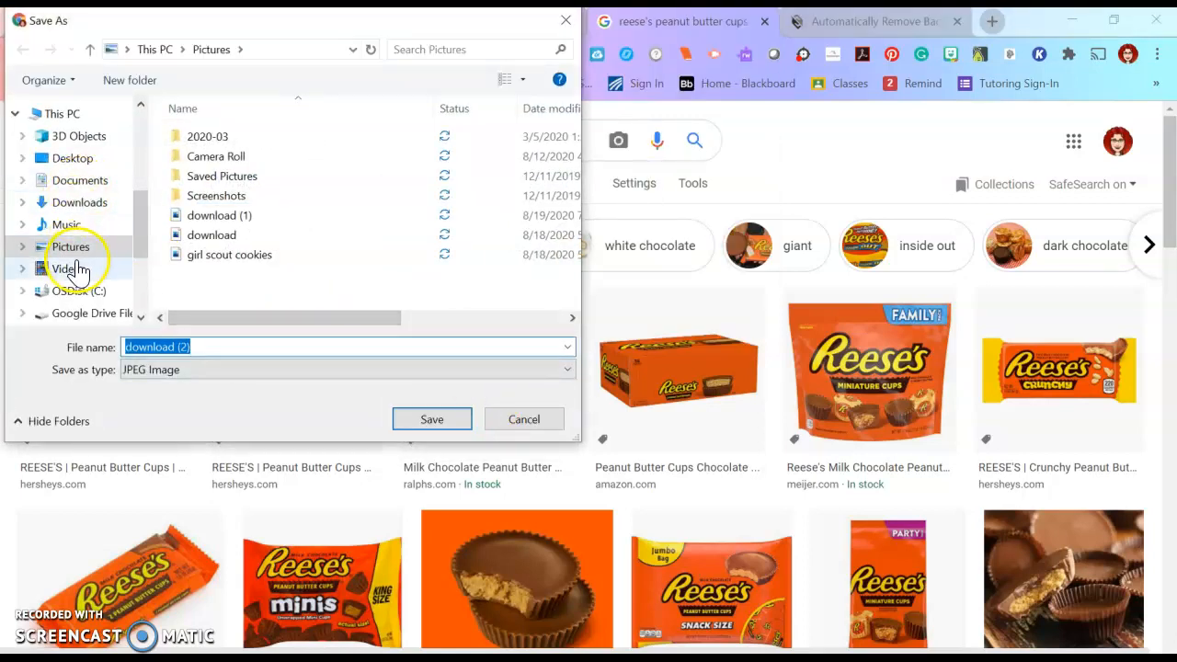
{"action": "type", "text": "reeses"}
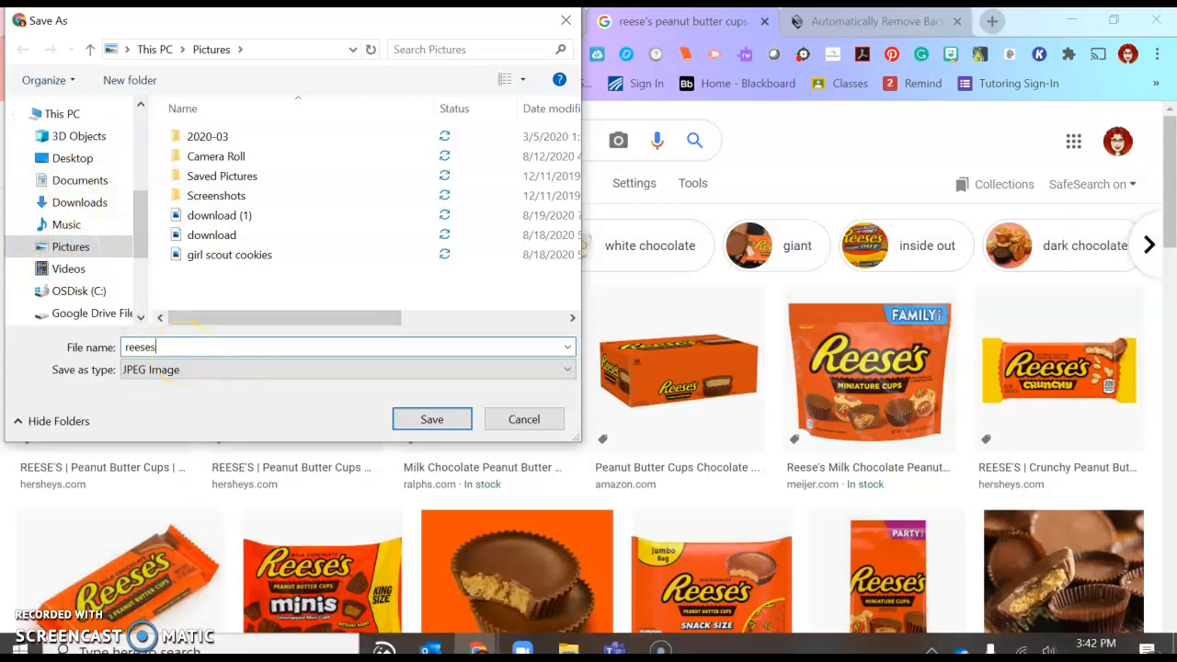
{"action": "left_click", "coordinate": [434, 421]}
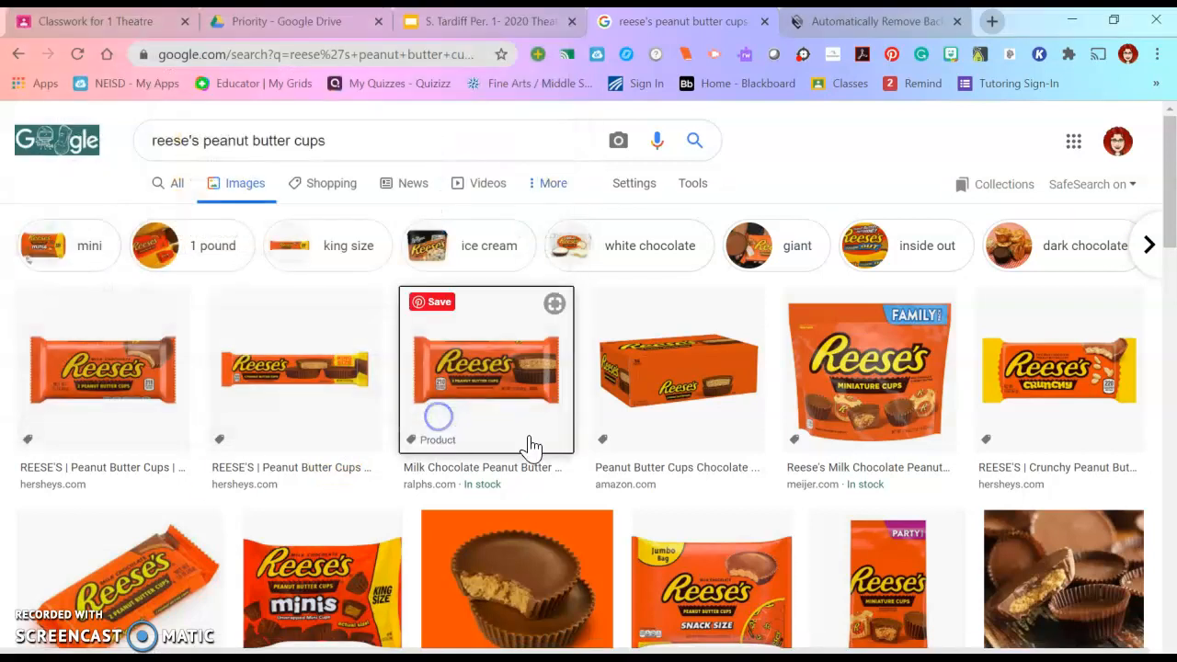
Upload the "reeses" image from the Pictures folder to Slazzer for background removal.
{"action": "left_click", "coordinate": [878, 21]}
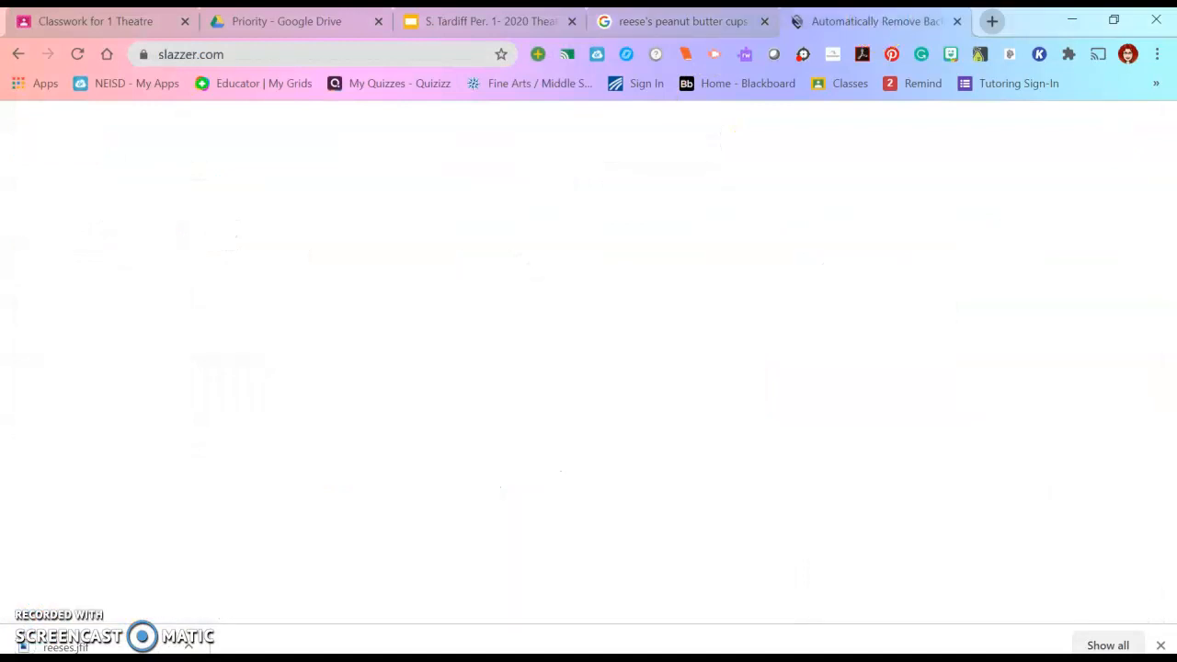
{"action": "left_click", "coordinate": [891, 442]}
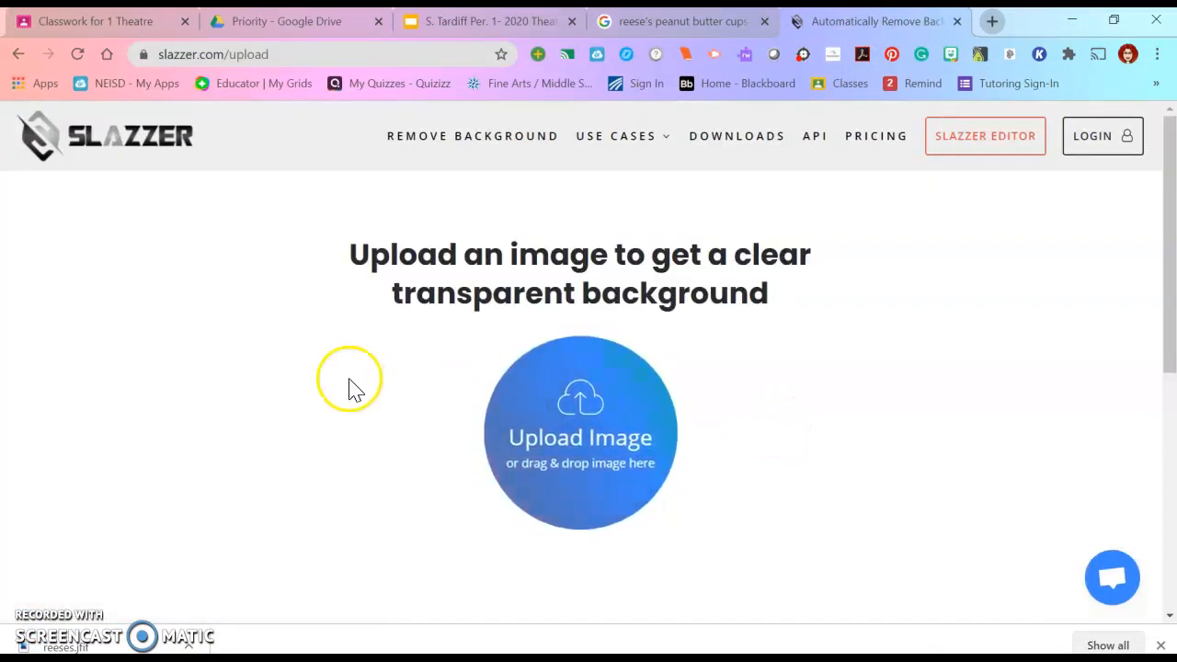
{"action": "left_click", "coordinate": [545, 422]}
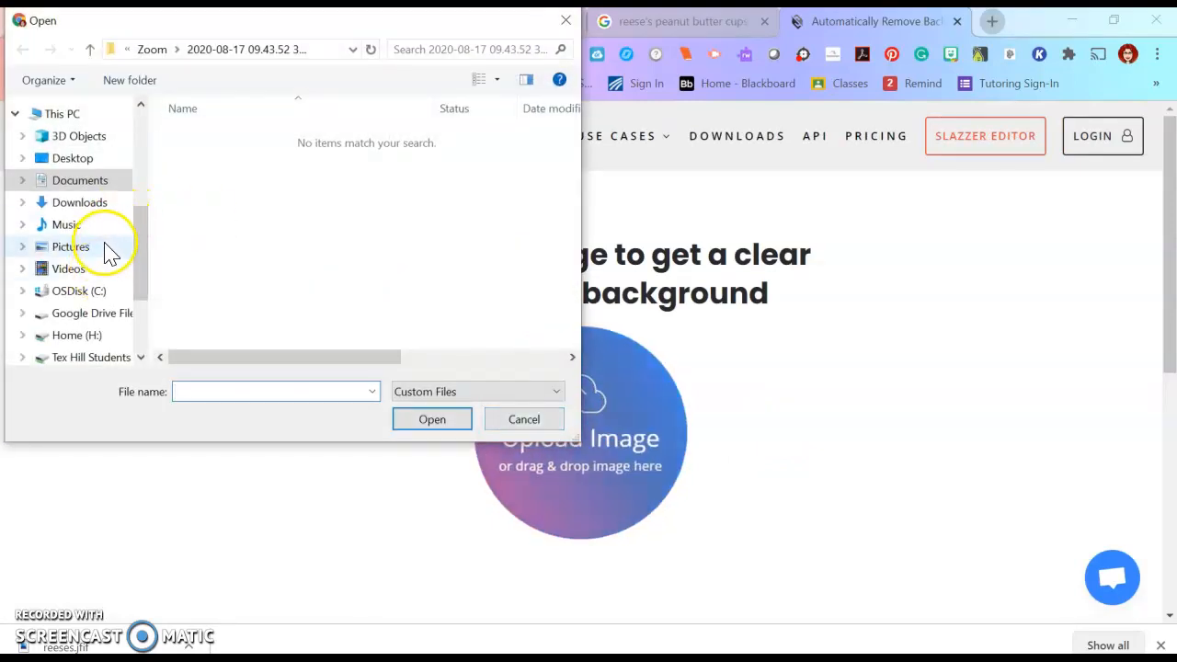
{"action": "left_click", "coordinate": [70, 254]}
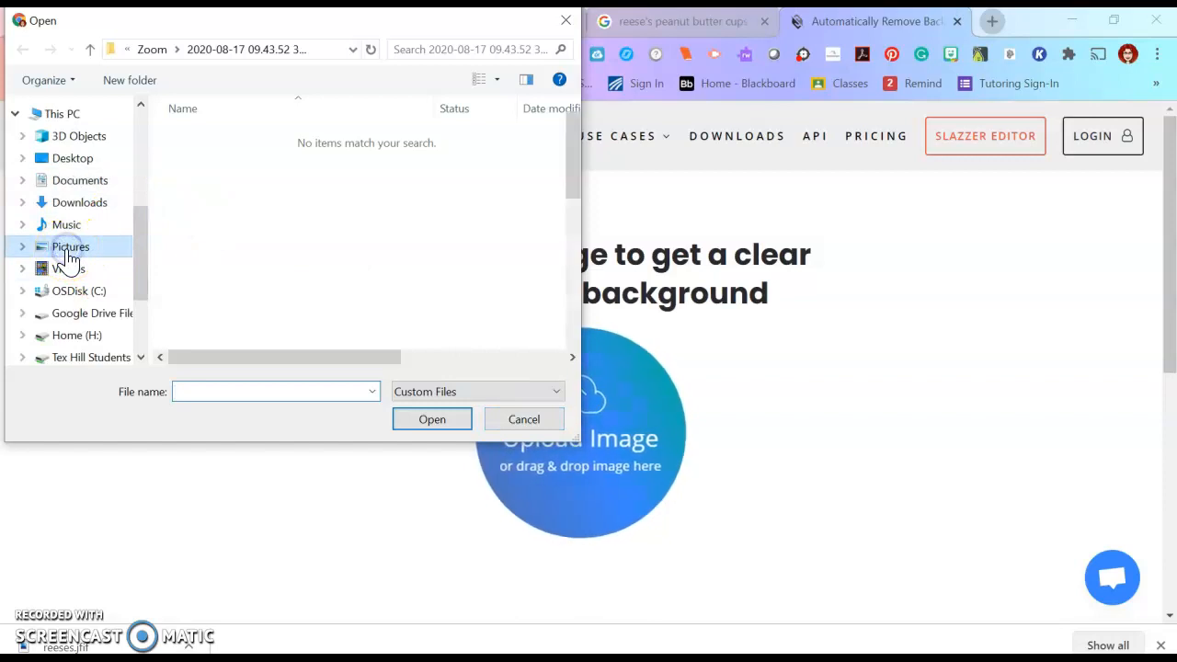
{"action": "scroll", "coordinate": [373, 285], "scroll_direction": "down", "scroll_amount": 5}
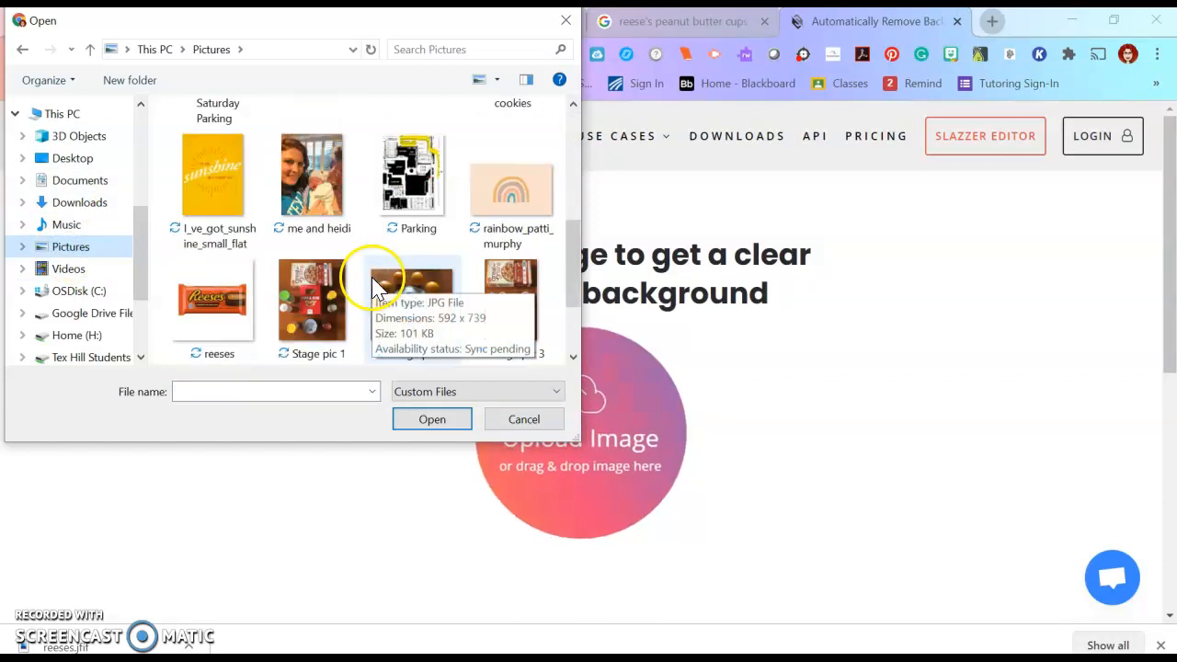
{"action": "scroll", "coordinate": [373, 288], "scroll_direction": "down", "scroll_amount": 1}
{"action": "left_click", "coordinate": [230, 182]}
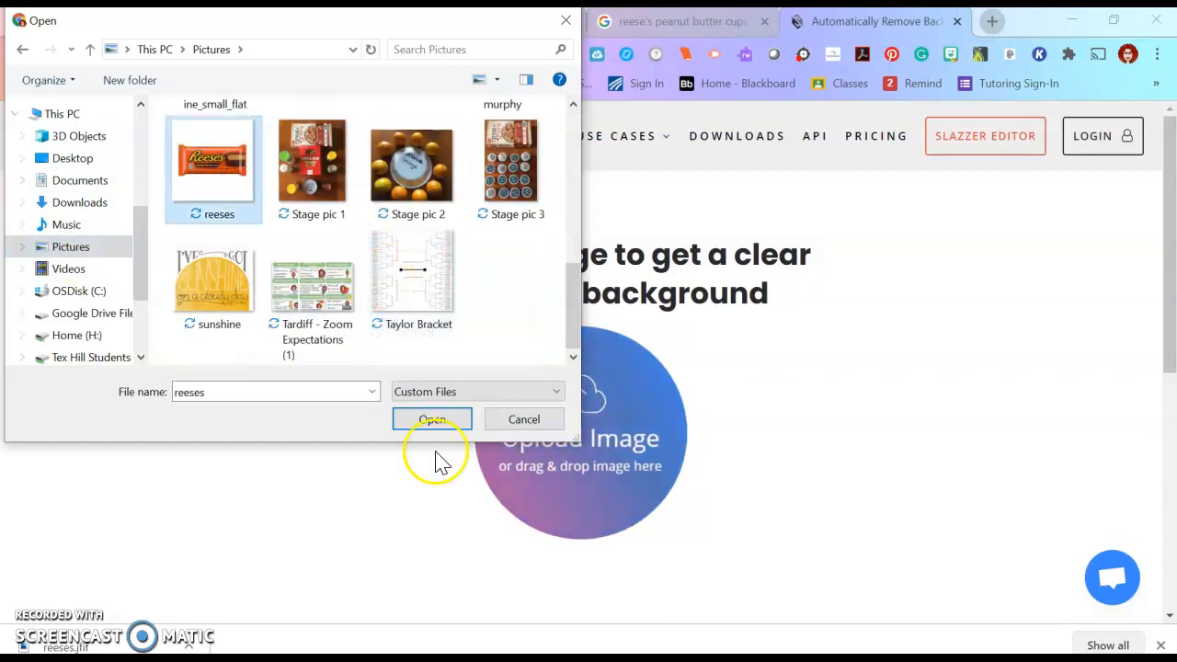
{"action": "left_click", "coordinate": [423, 420]}
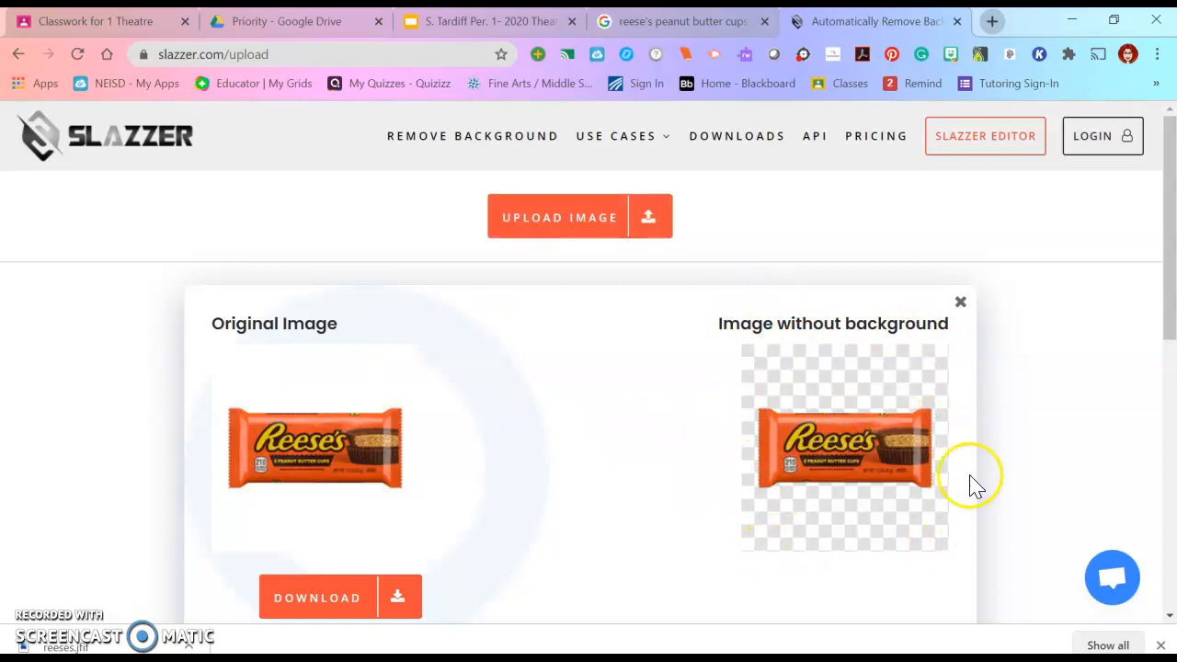
Try to download the full 225x225 version of the Reese's image without its background.
{"action": "scroll", "coordinate": [906, 518], "scroll_direction": "down", "scroll_amount": 1}
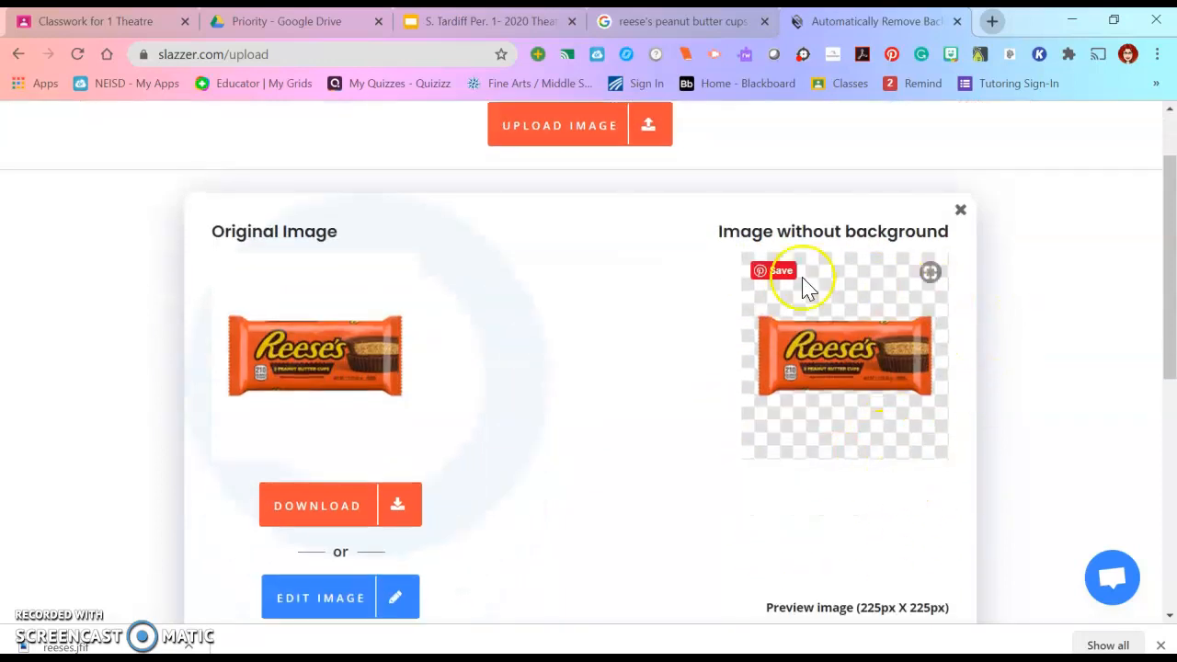
{"action": "left_click", "coordinate": [405, 515]}
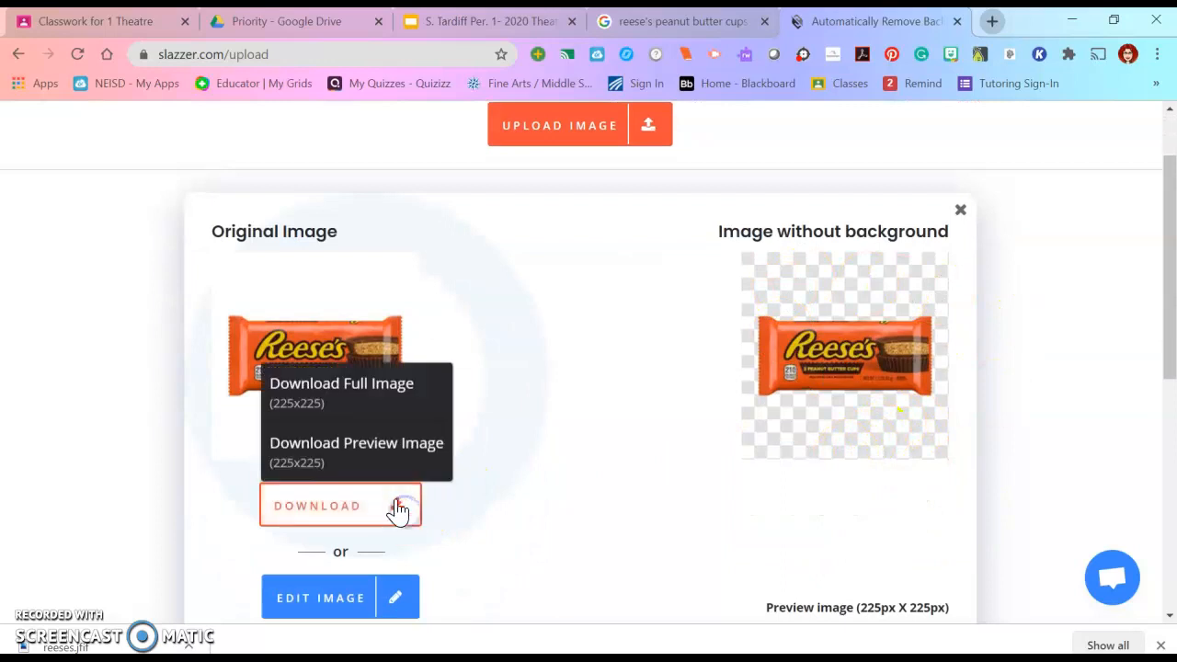
{"action": "left_click", "coordinate": [349, 392]}
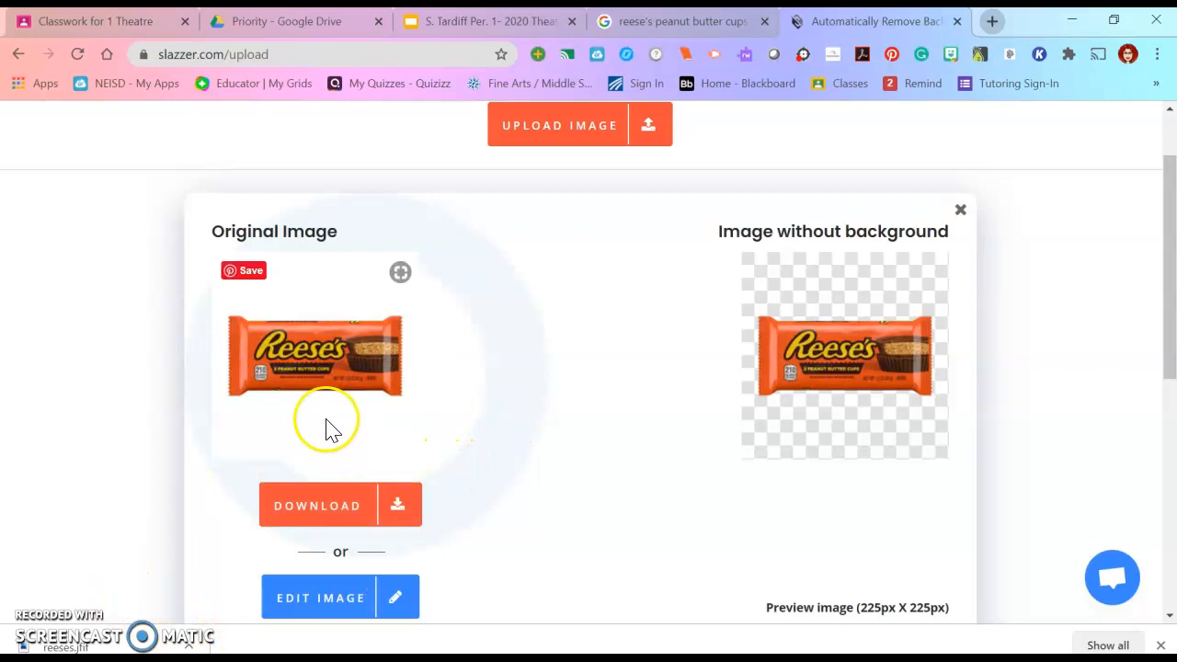
Copy the background-free Reese's image from Slazzer and paste it onto the grocery checkout slide.
{"action": "right_click", "coordinate": [826, 355]}
{"action": "left_click", "coordinate": [875, 408]}
{"action": "left_click", "coordinate": [678, 343]}
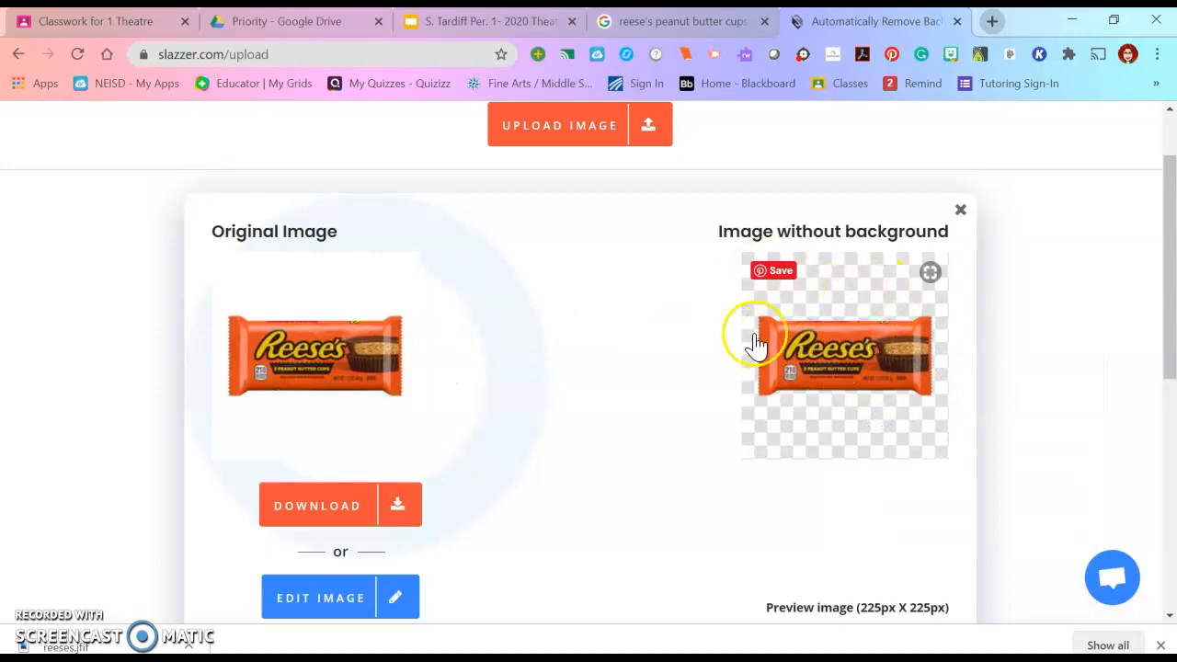
{"action": "left_click", "coordinate": [469, 22]}
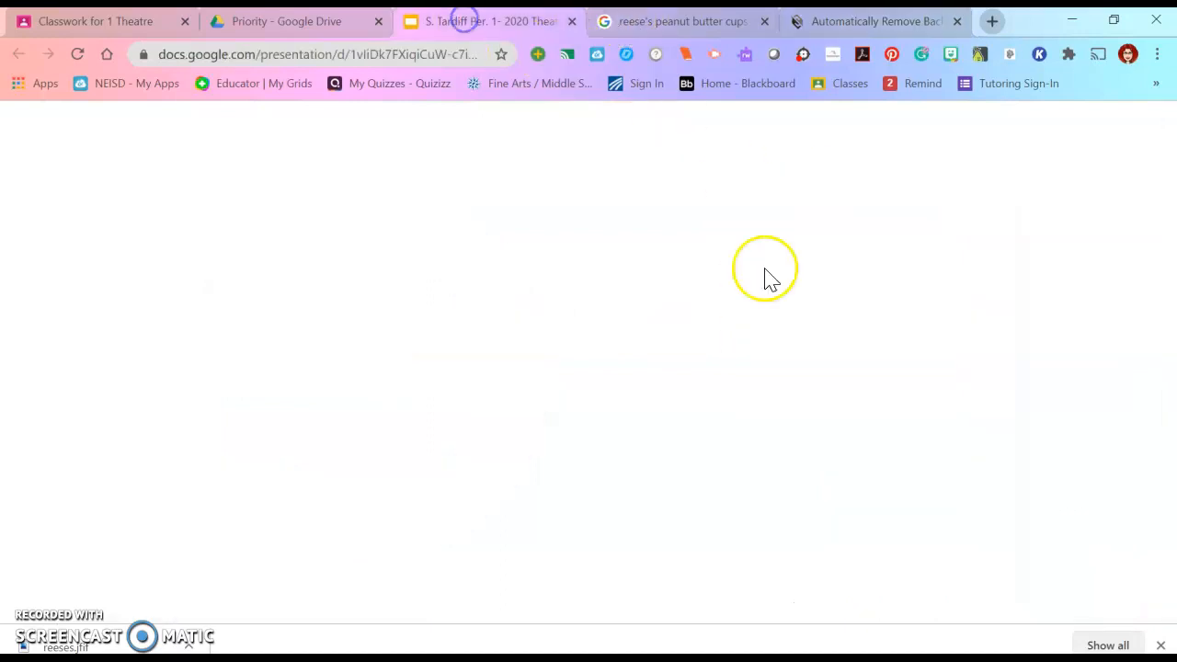
{"action": "right_click", "coordinate": [656, 456]}
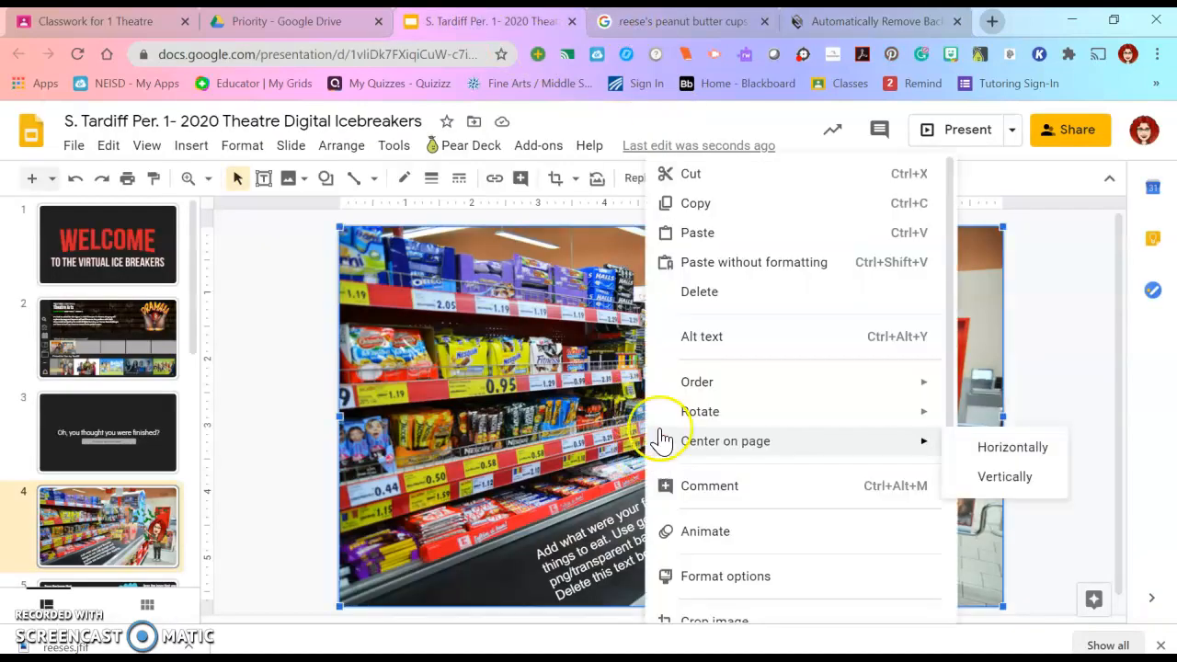
{"action": "left_click", "coordinate": [690, 243]}
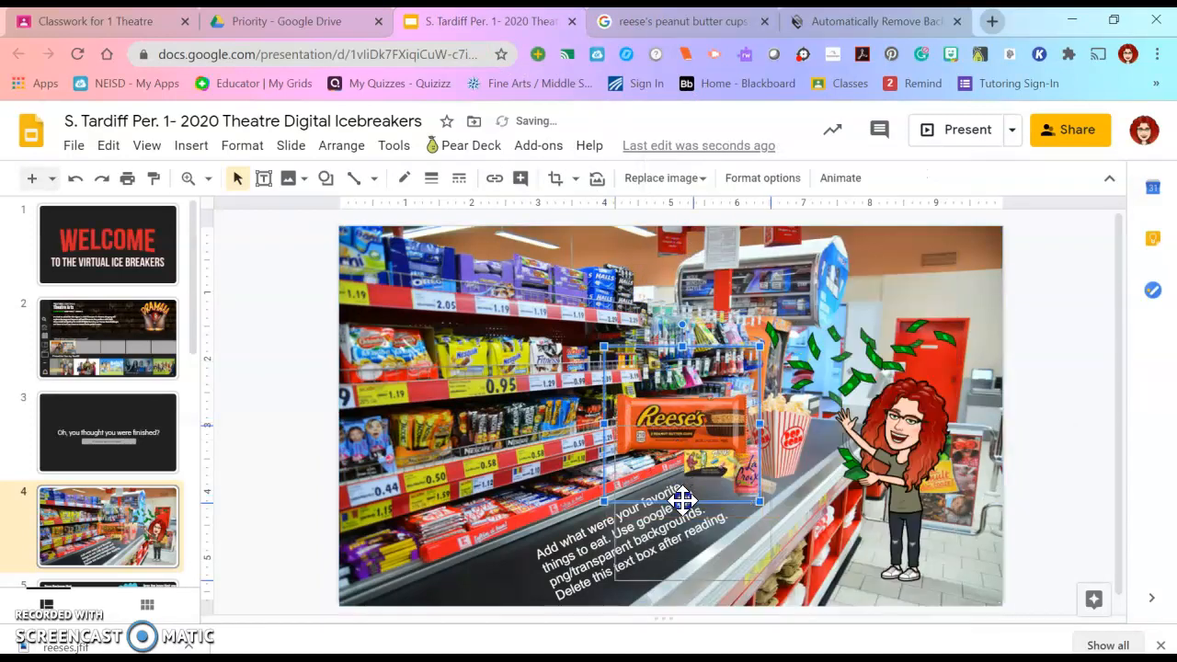
Shrink the Reese's pack over the conveyor belt and shift the popcorn bucket and Mike and Ike box to the right.
{"action": "left_click_drag", "start_coordinate": [682, 499], "coordinate": [693, 578]}
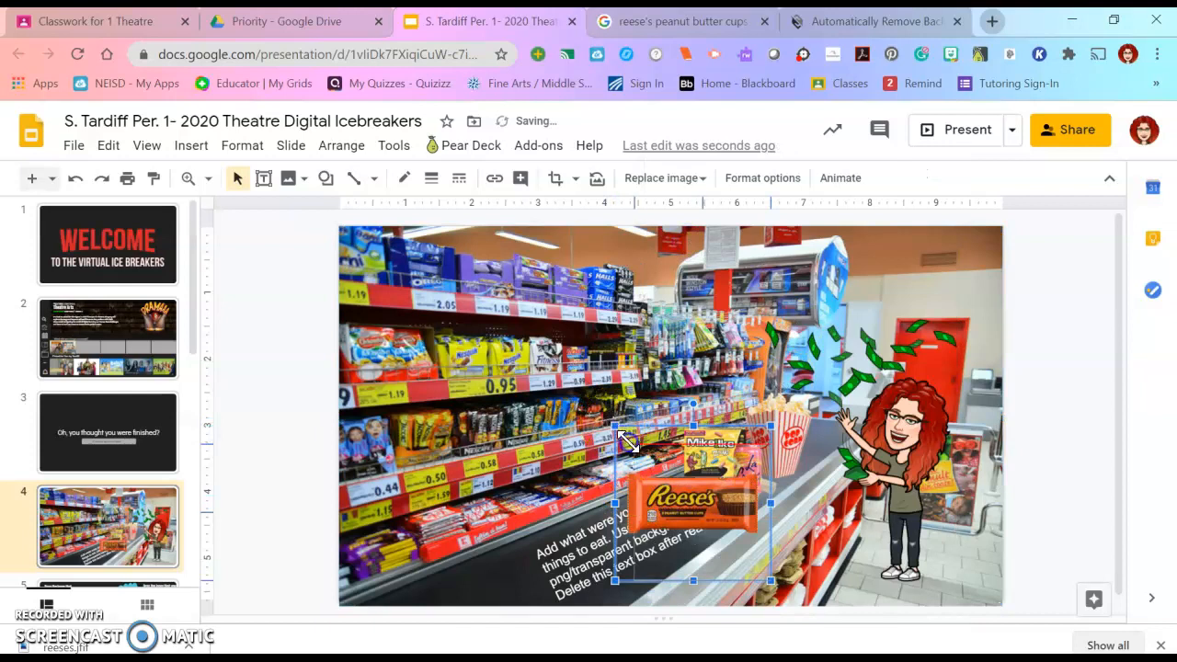
{"action": "left_click_drag", "start_coordinate": [666, 470], "coordinate": [814, 402]}
{"action": "left_click_drag", "start_coordinate": [707, 442], "coordinate": [739, 433]}
{"action": "left_click", "coordinate": [745, 469]}
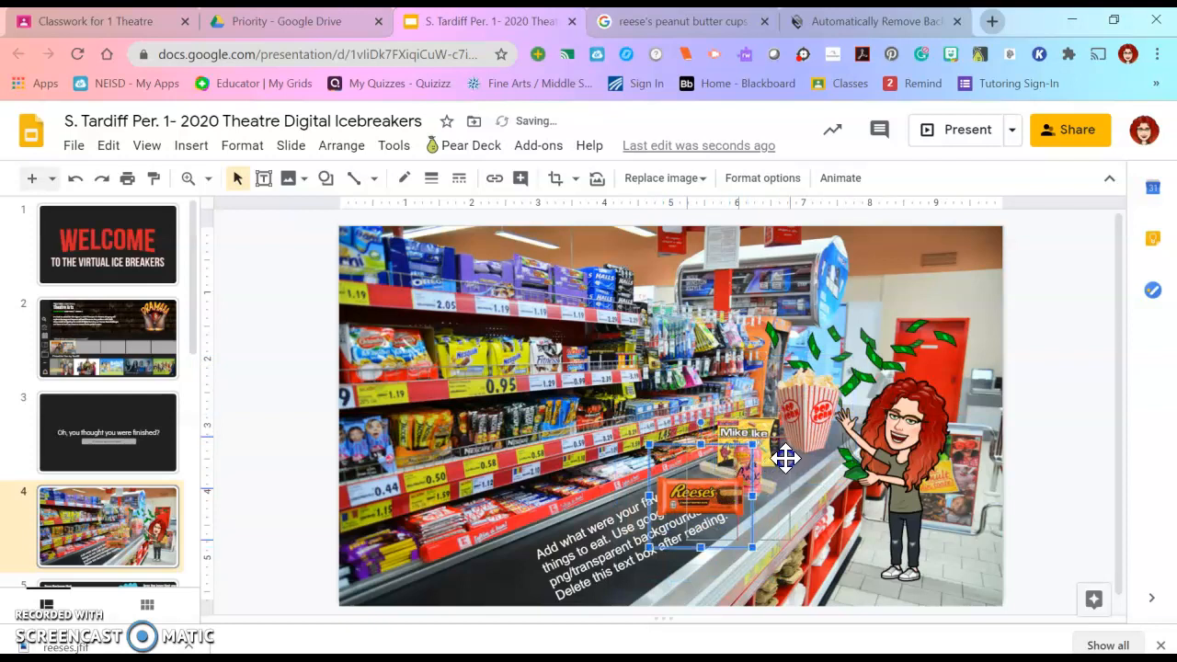
Arrange the Reese's pack in front of the Mike and Ike box, with the La Croix can just right of the box.
{"action": "left_click_drag", "start_coordinate": [762, 464], "coordinate": [760, 468]}
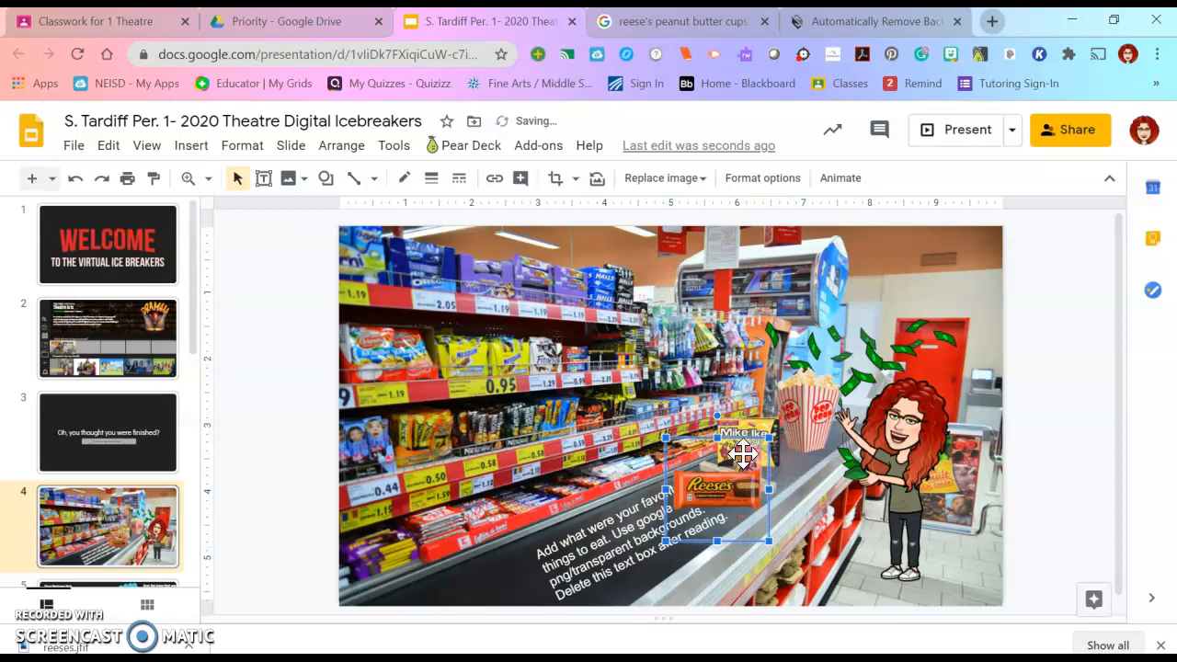
{"action": "left_click_drag", "start_coordinate": [686, 460], "coordinate": [677, 452]}
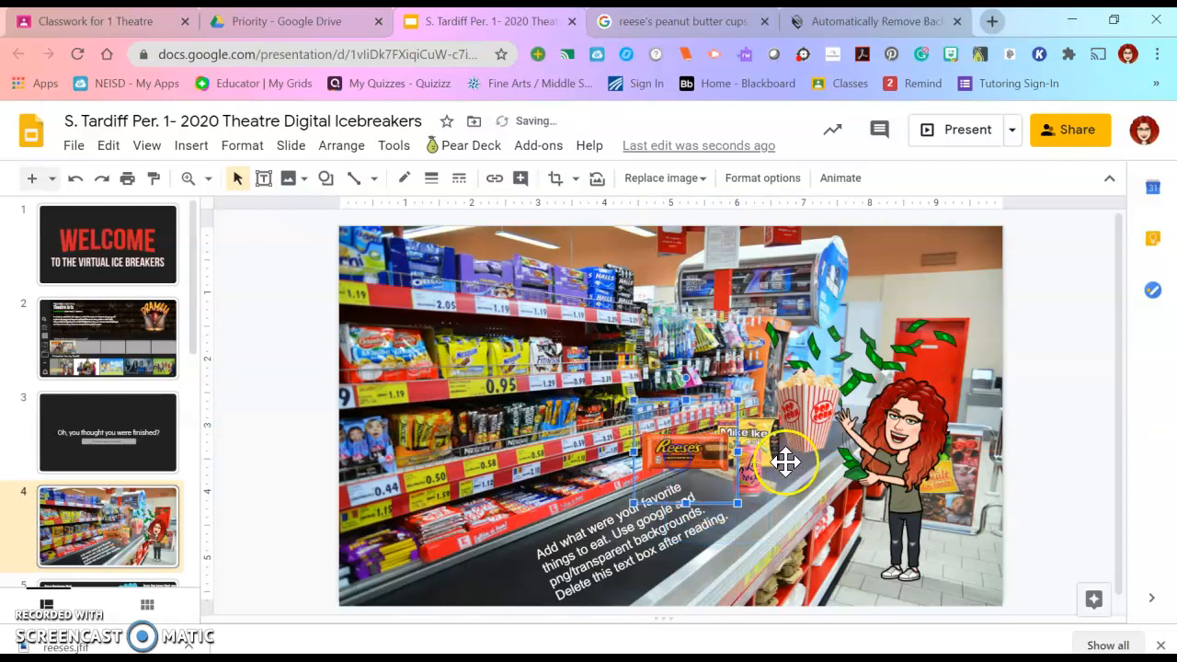
{"action": "left_click_drag", "start_coordinate": [749, 462], "coordinate": [789, 454]}
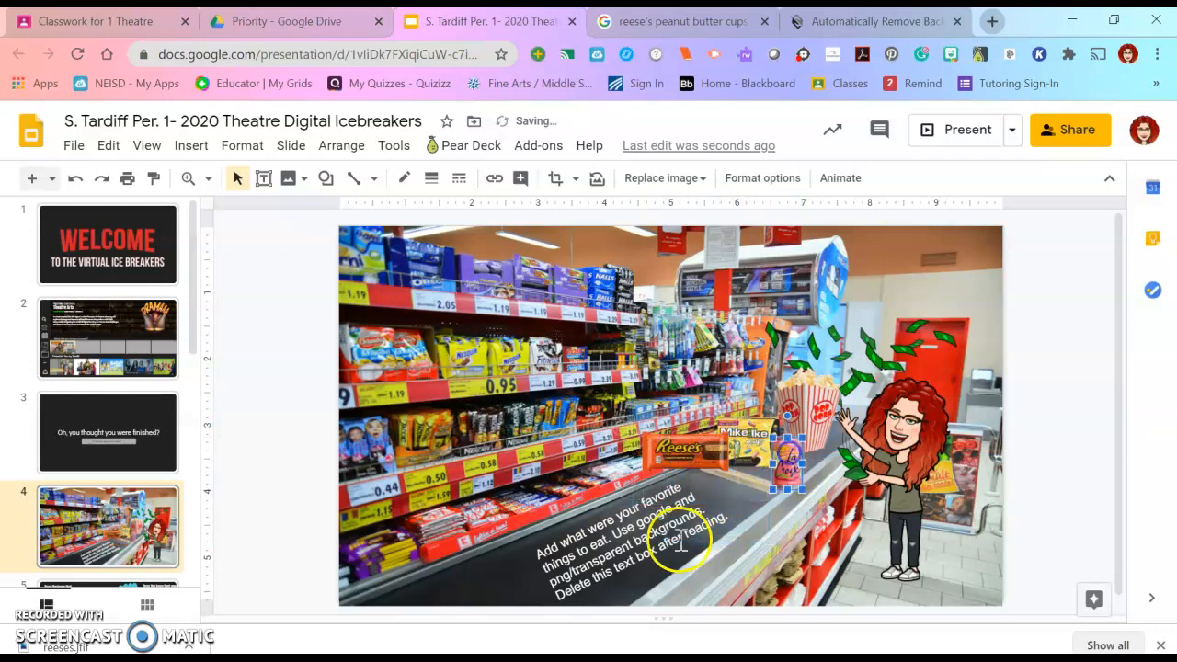
{"action": "left_click", "coordinate": [678, 447]}
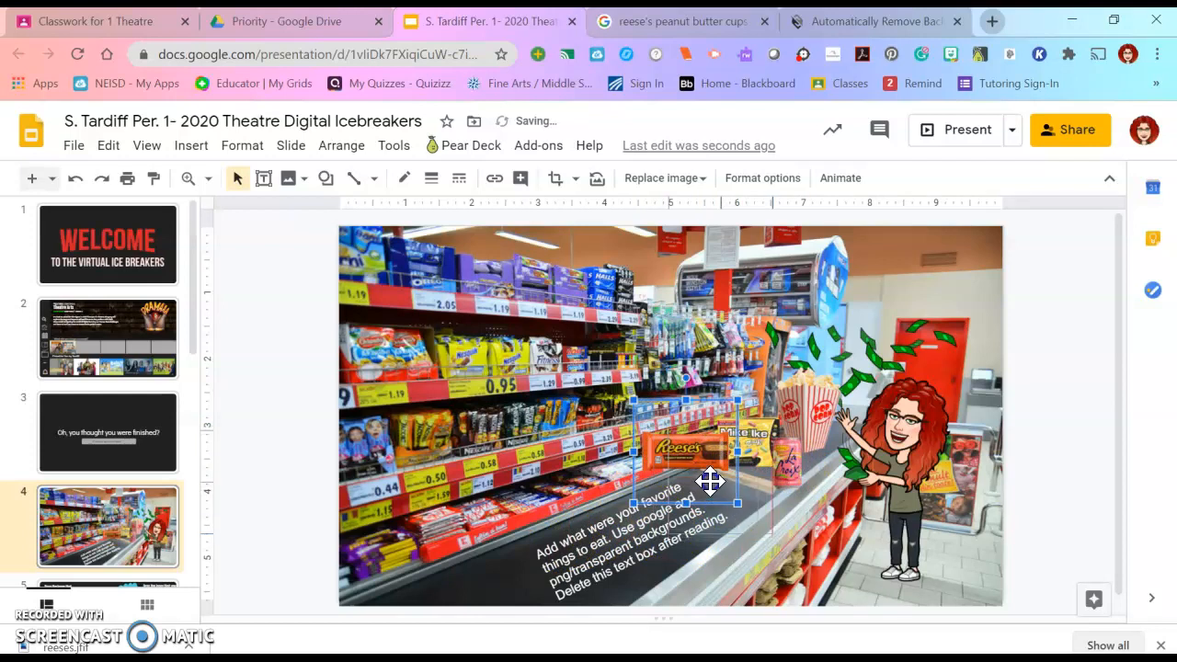
{"action": "left_click_drag", "start_coordinate": [710, 479], "coordinate": [745, 507]}
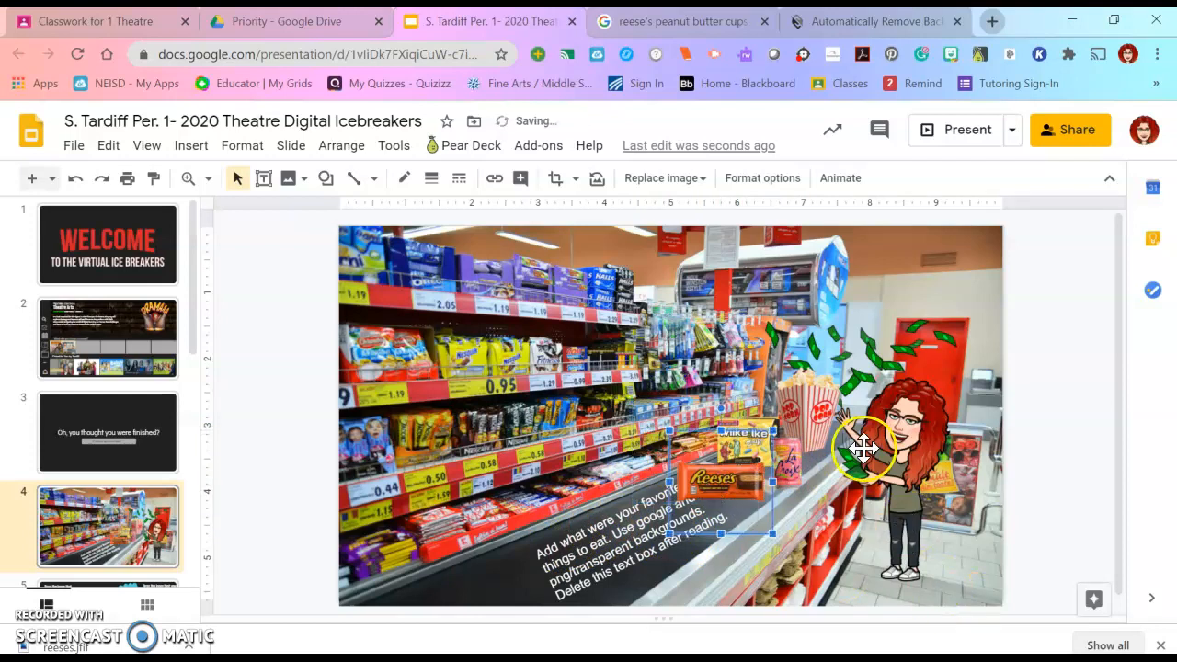
{"action": "left_click", "coordinate": [793, 453]}
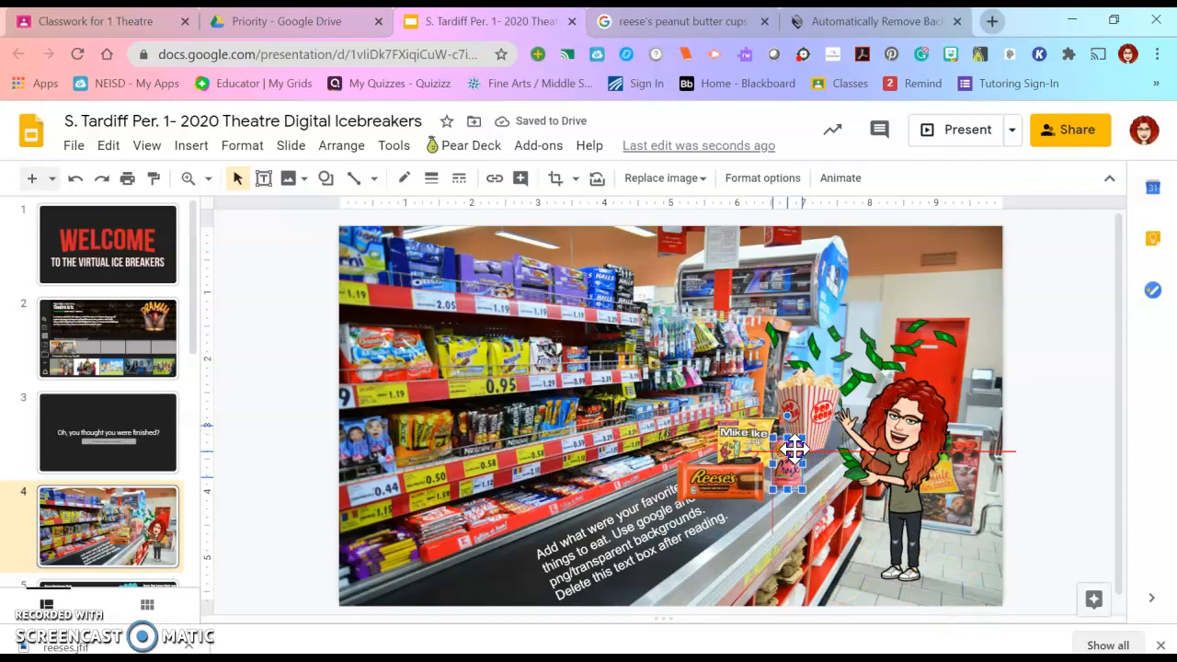
{"action": "left_click_drag", "start_coordinate": [797, 452], "coordinate": [796, 440]}
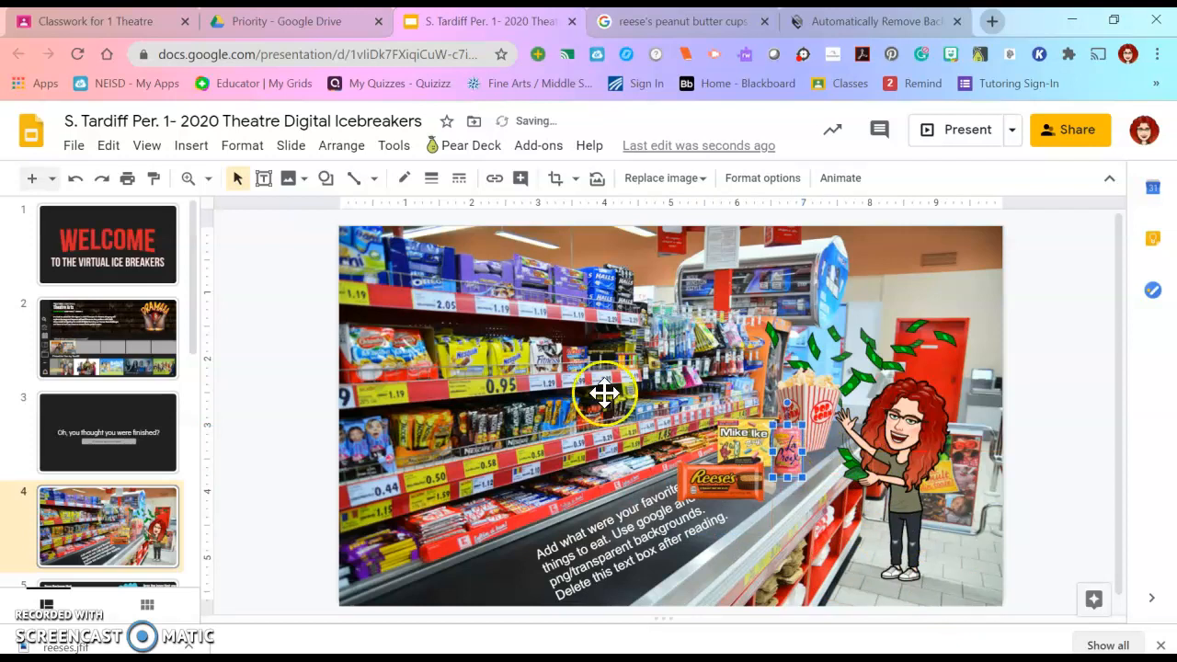